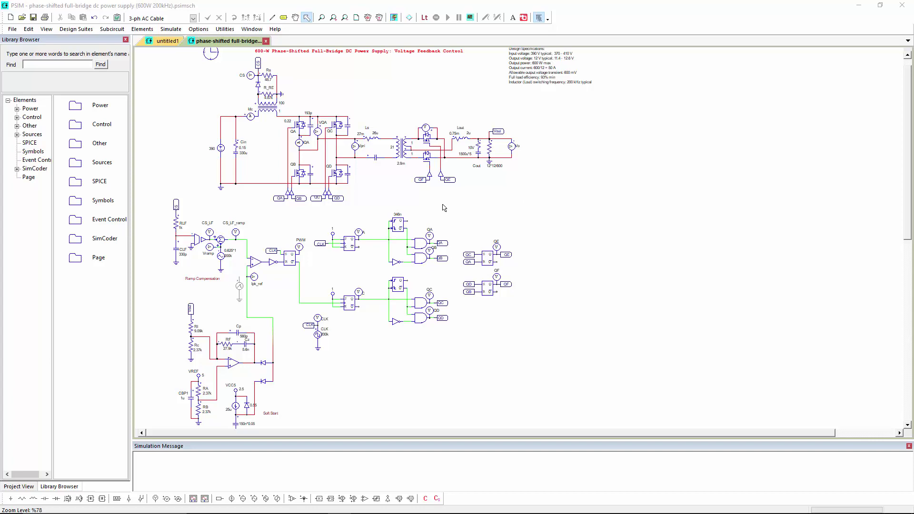
- Widen the library browser and open the Switches group of the Power elements
scroll(476, 209, "up", 2)
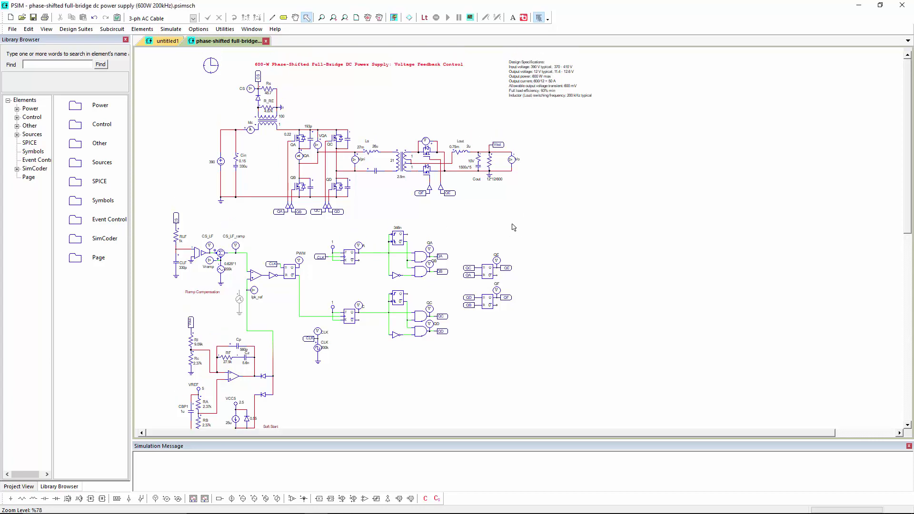
scroll(513, 227, "up", 3, "ctrl")
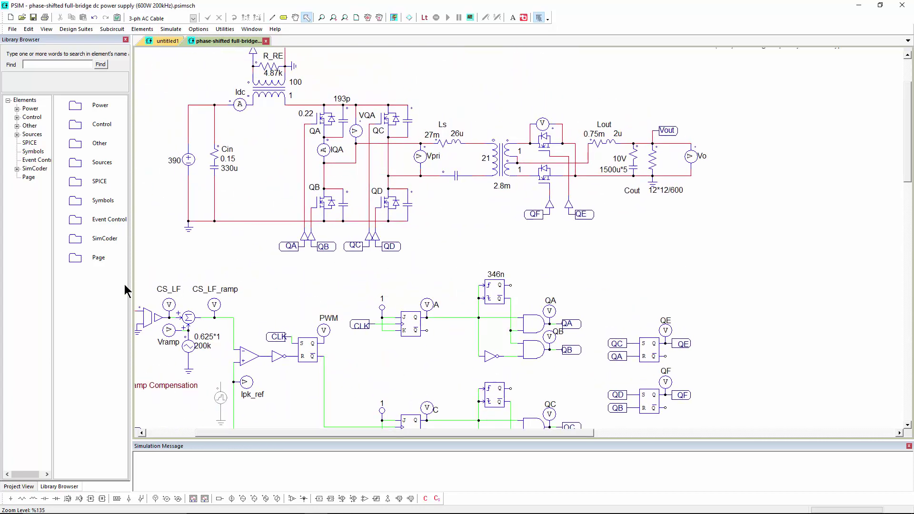
left_click_drag(132, 281, 197, 281)
double_click(78, 106)
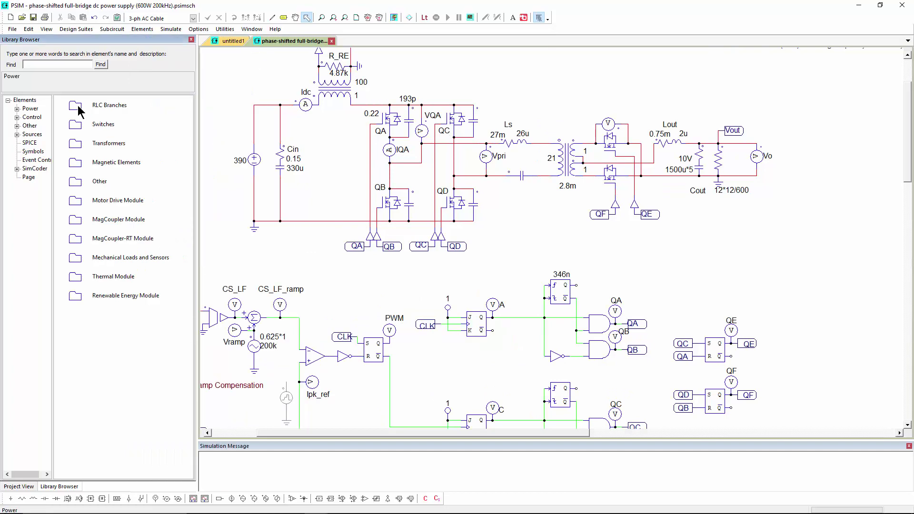
left_click(90, 128)
double_click(91, 124)
- Place three MOSFETs from the library in the empty area below the output stage
left_click(92, 125)
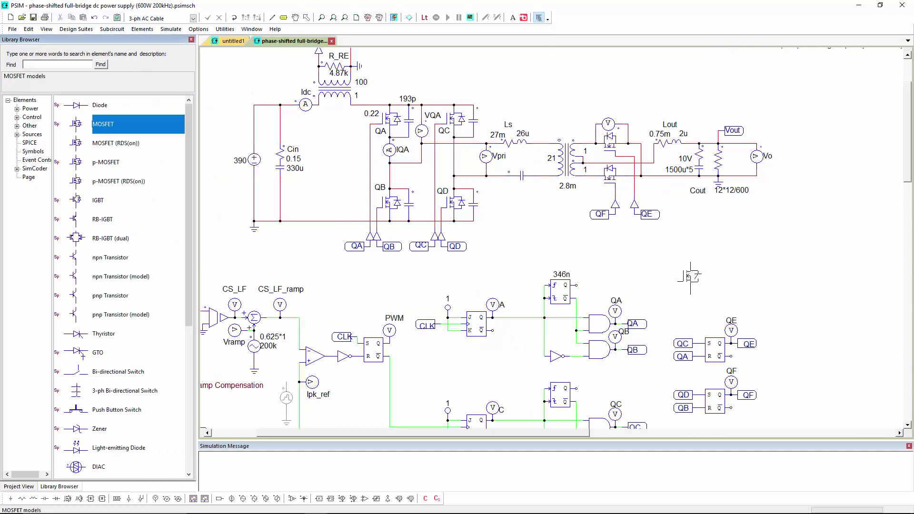
left_click(700, 240)
key("Escape")
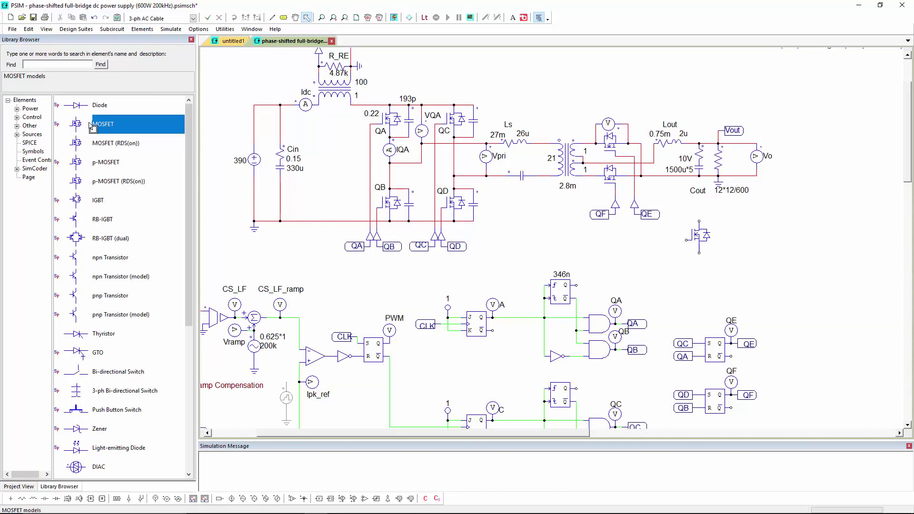
left_click(89, 123)
left_click(737, 243)
key("Escape")
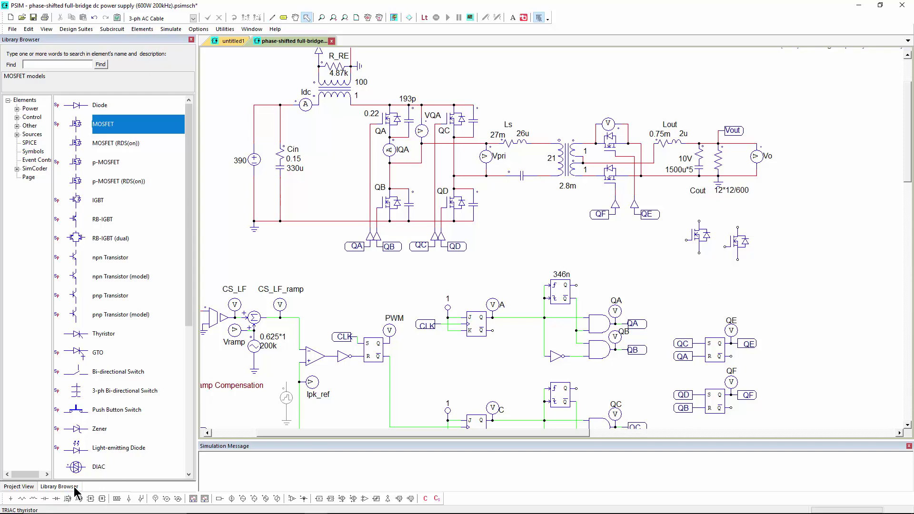
left_click(782, 229)
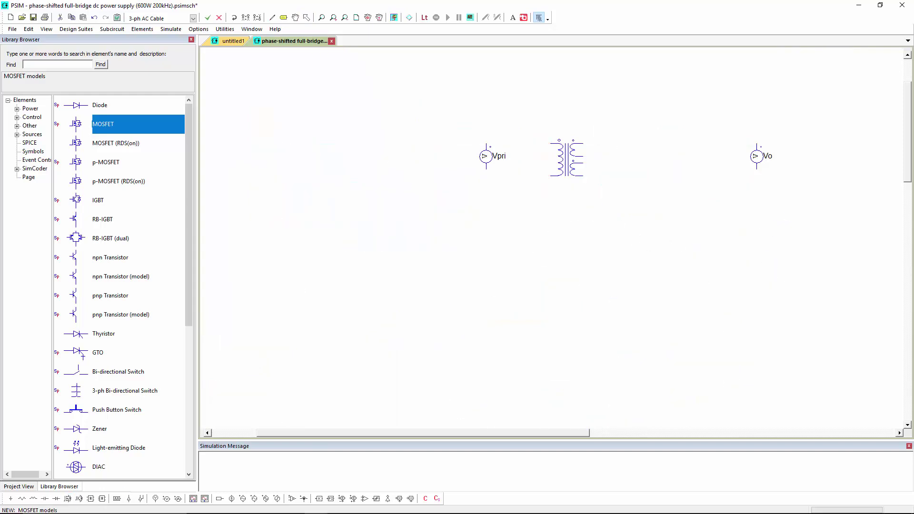
- Delete the three loose MOSFETs below the output stage
left_click_drag(829, 260, 849, 289)
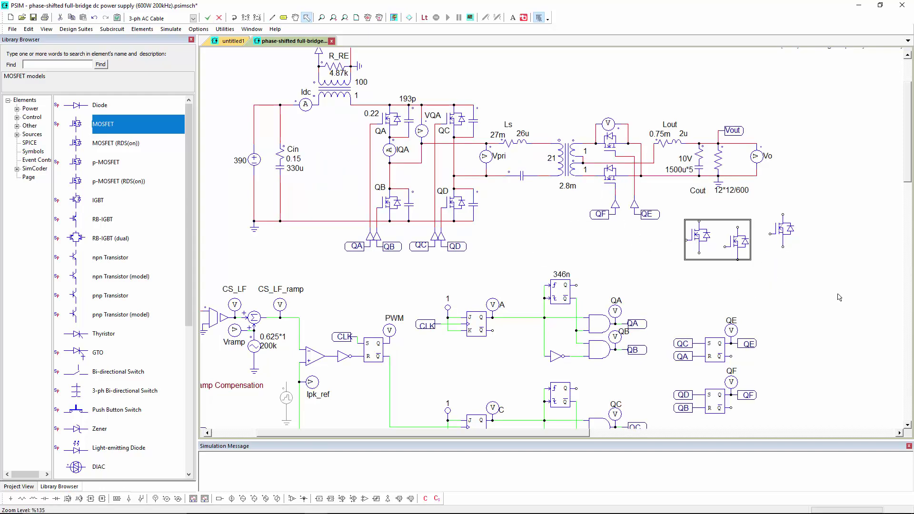
key("Delete")
left_click(784, 232)
key("Delete")
- Place a MOSFET below the output stage, rotated so its gate faces right, and remove the extra copy
left_click(167, 132)
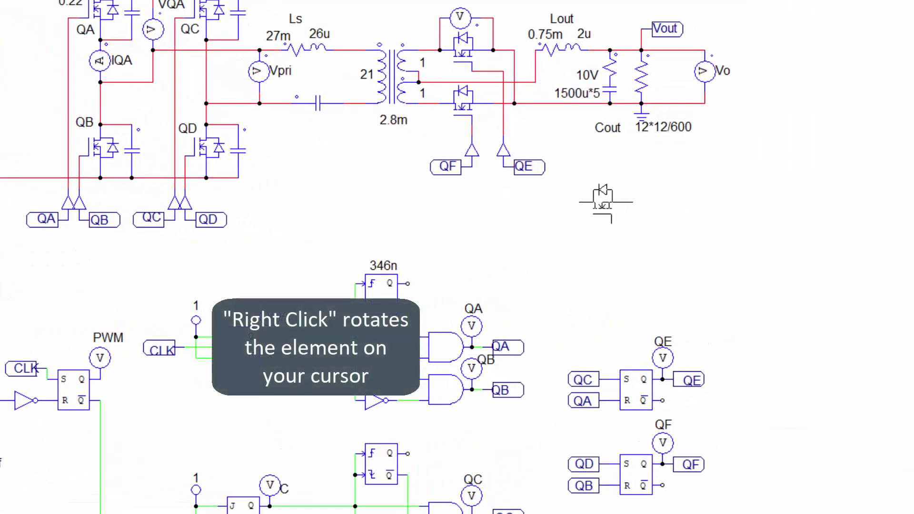
right_click(604, 202)
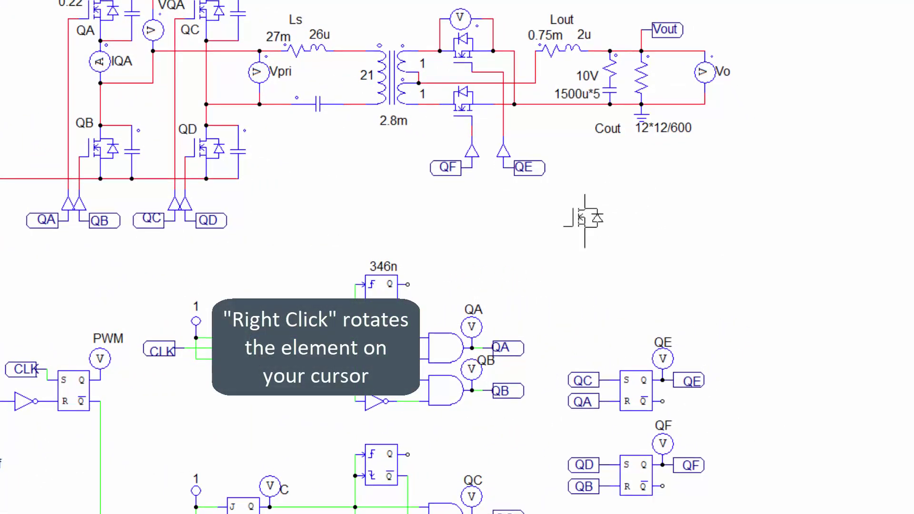
right_click(584, 220)
right_click(584, 220)
left_click(589, 226)
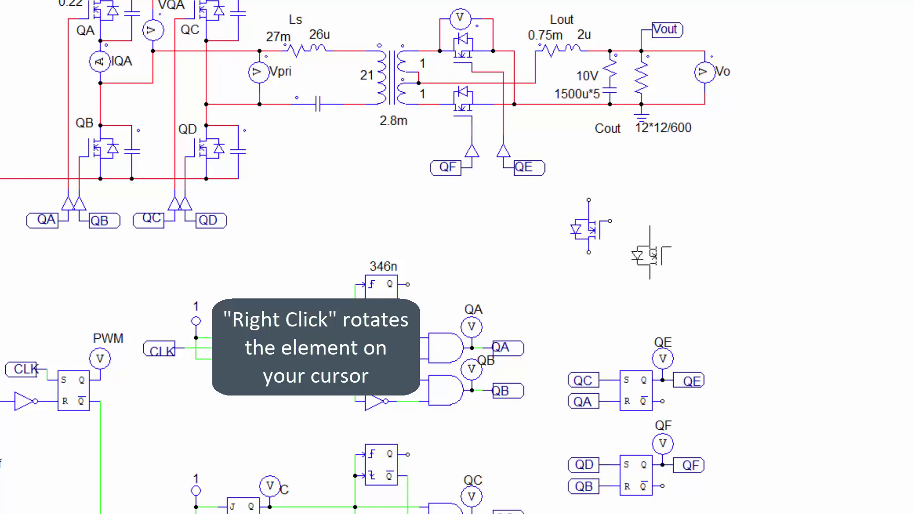
left_click(599, 226)
key("Escape")
left_click(605, 227)
key("Delete")
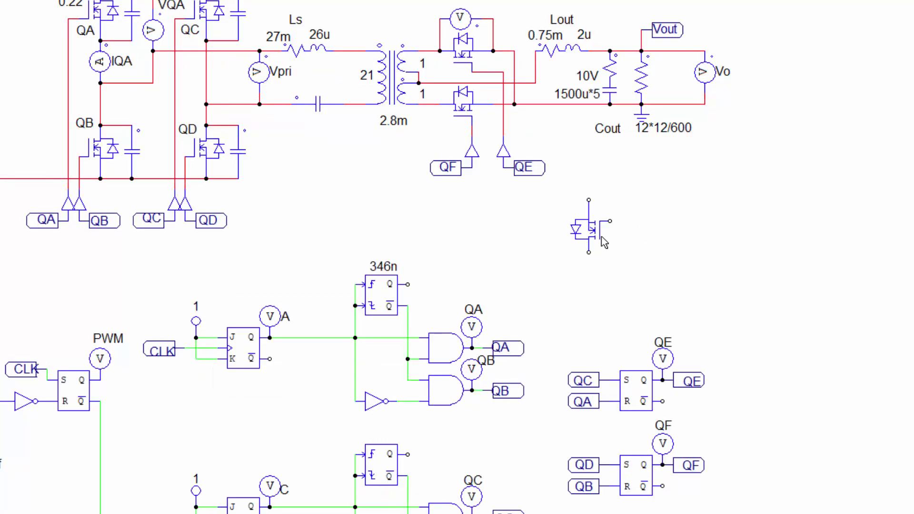
- Flip the loose MOSFET vertically and horizontally, and rotate it
left_click(593, 224)
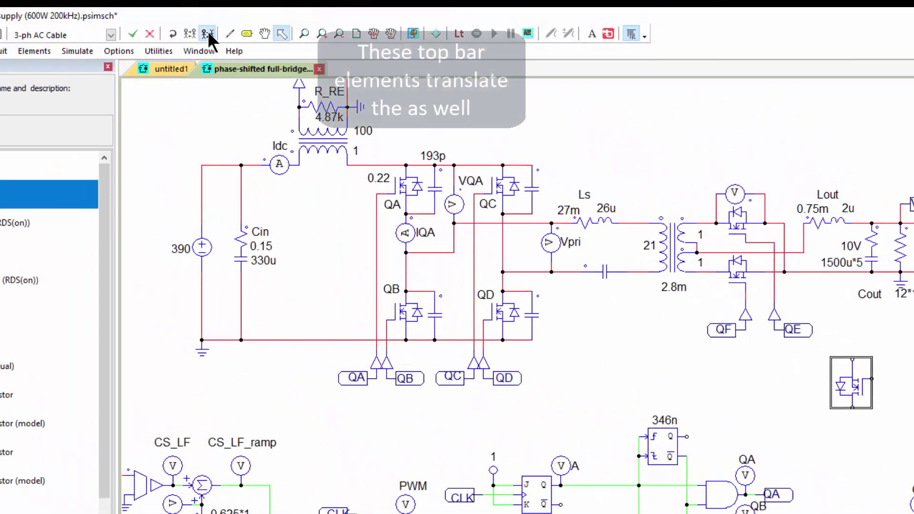
left_click(208, 34)
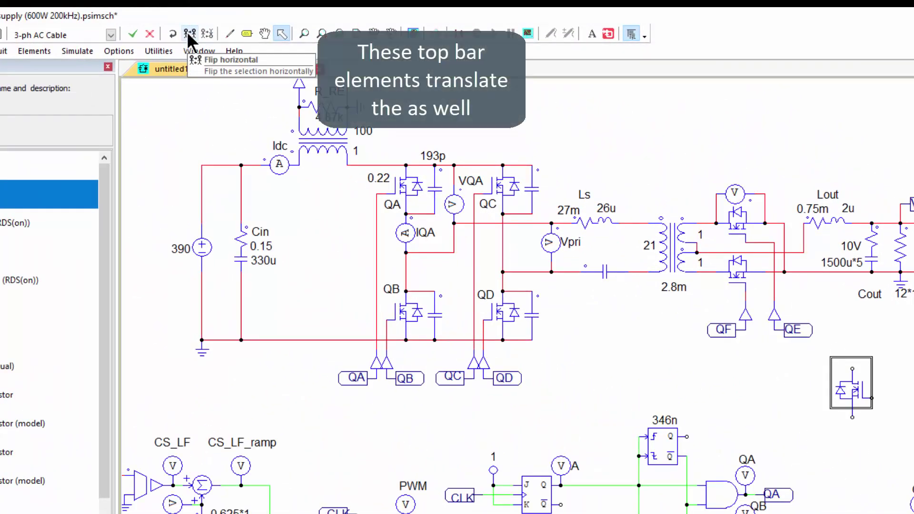
left_click(190, 35)
left_click(174, 35)
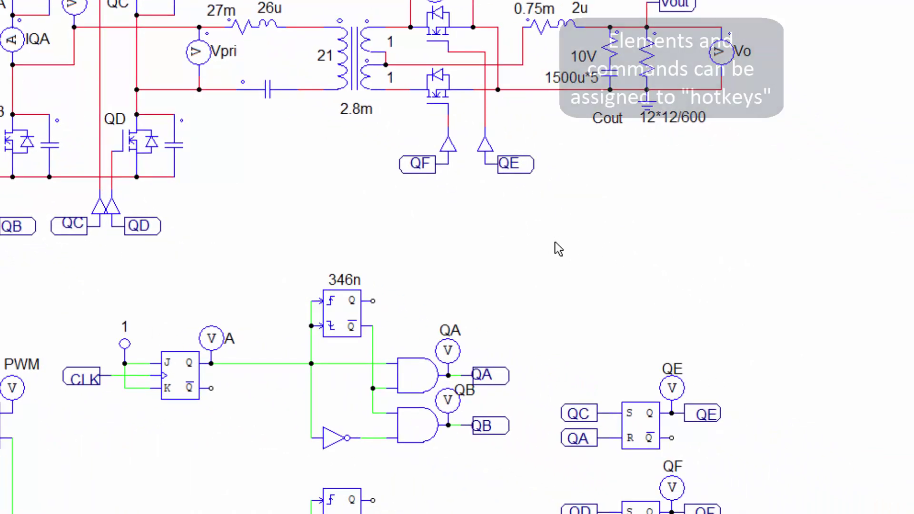
- Place a resistor, an inductor, a capacitor and a MOSFET below the output stage, and clear all four from the schematic
key("r")
left_click(553, 239)
key("Escape")
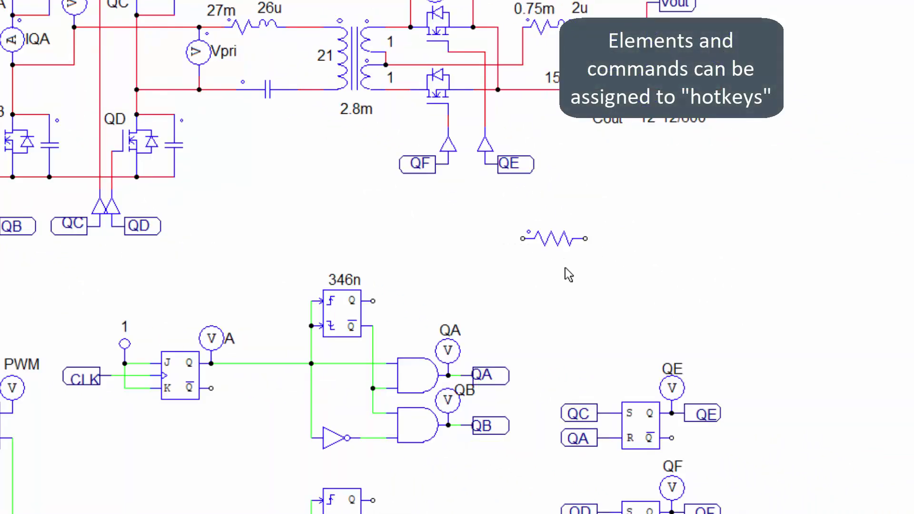
left_click(565, 276)
key("c")
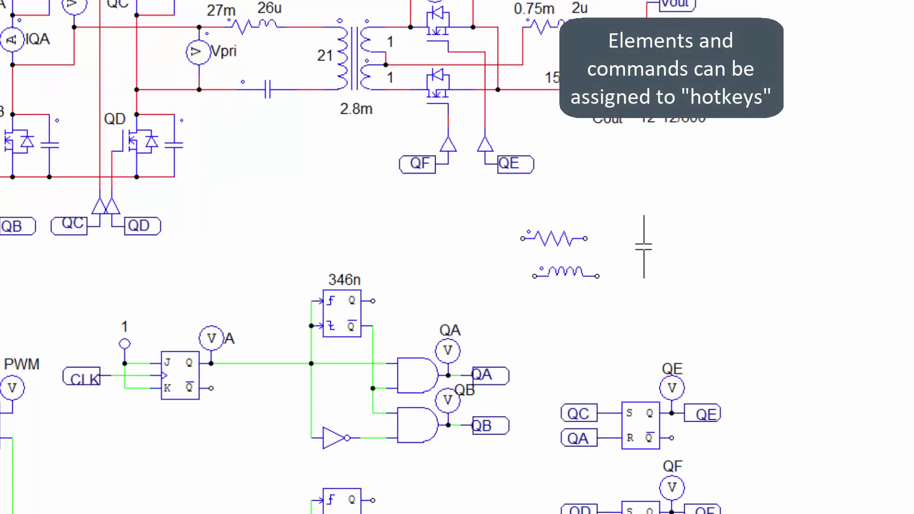
left_click(646, 245)
key("Escape")
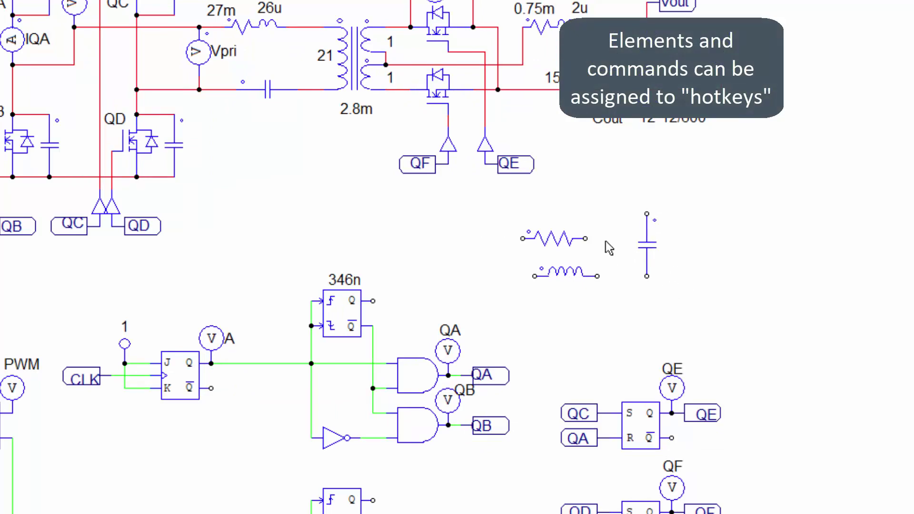
key("m")
left_click(706, 234)
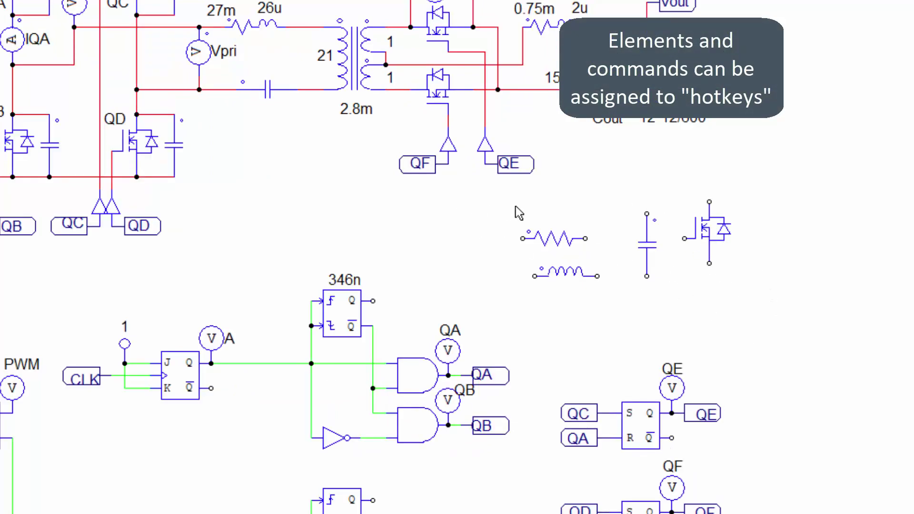
left_click_drag(495, 201, 731, 298)
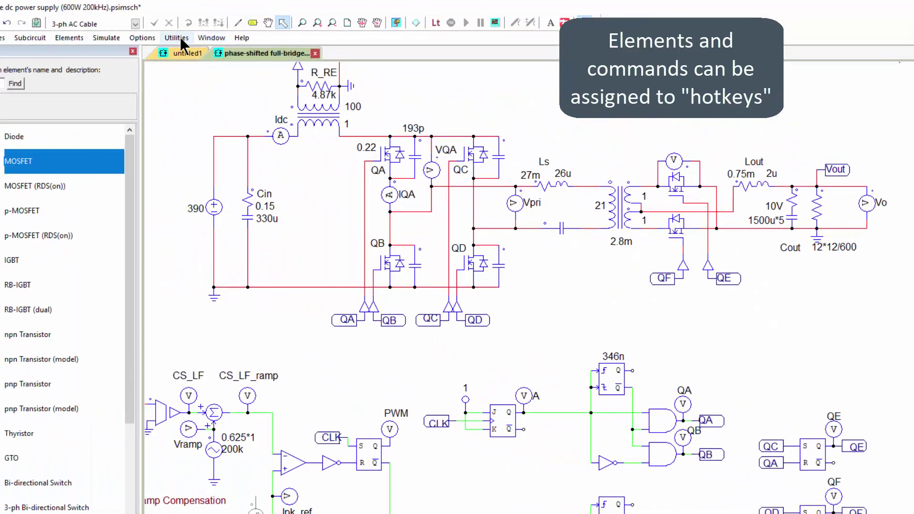
- Review the shortcut keys for elements and commands and the toolbar options in the keyboard and toolbar customization settings
left_click(141, 40)
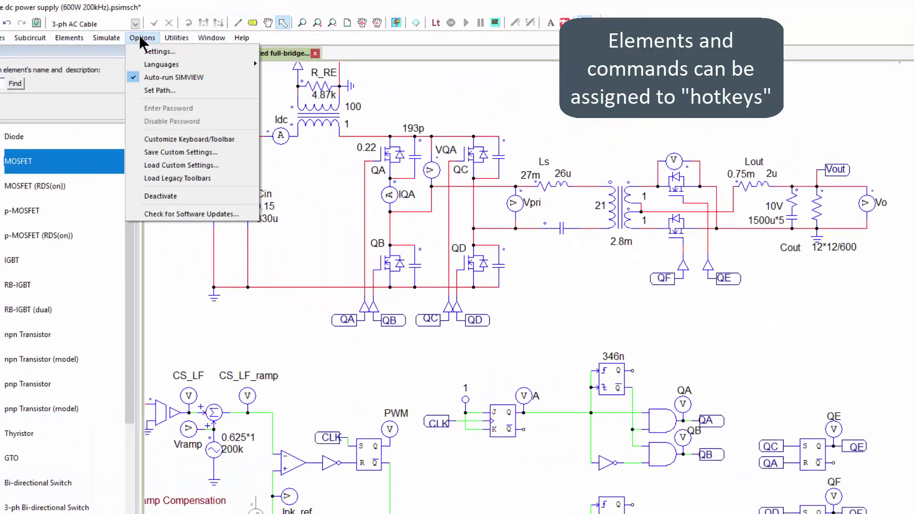
left_click(227, 139)
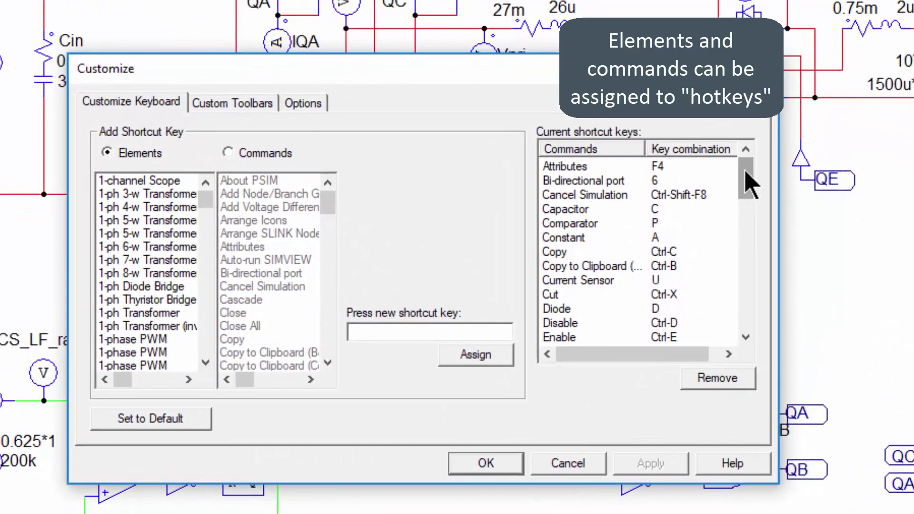
mouse_move(746, 183)
left_mouse_down()
mouse_move(751, 288)
mouse_move(747, 166)
left_mouse_up()
left_click(253, 153)
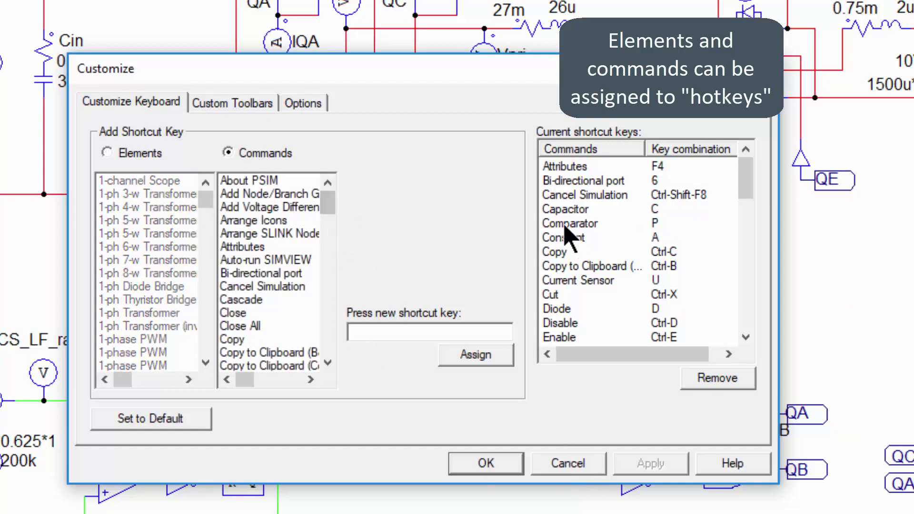
left_click(156, 153)
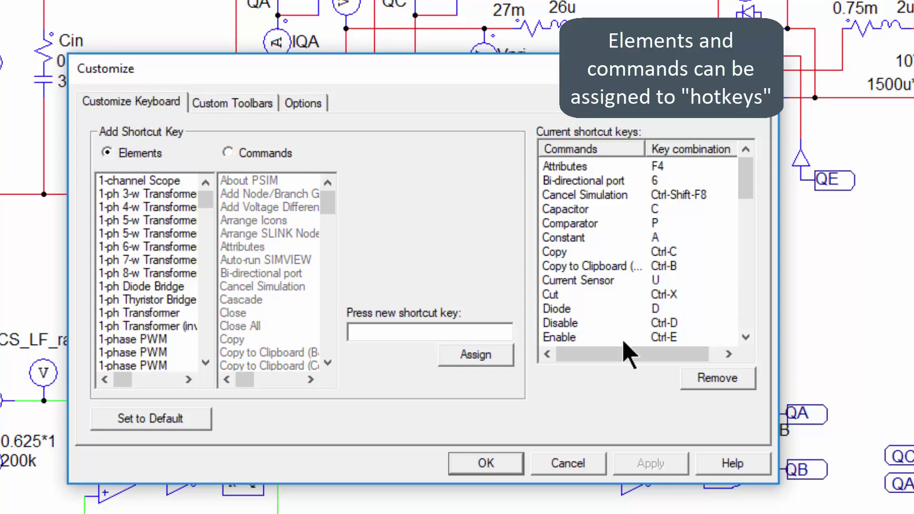
left_click(321, 103)
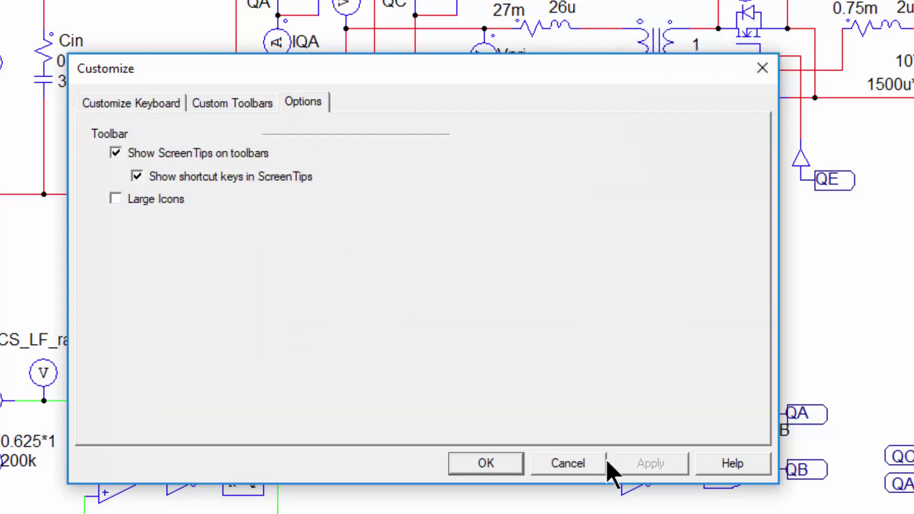
left_click(571, 464)
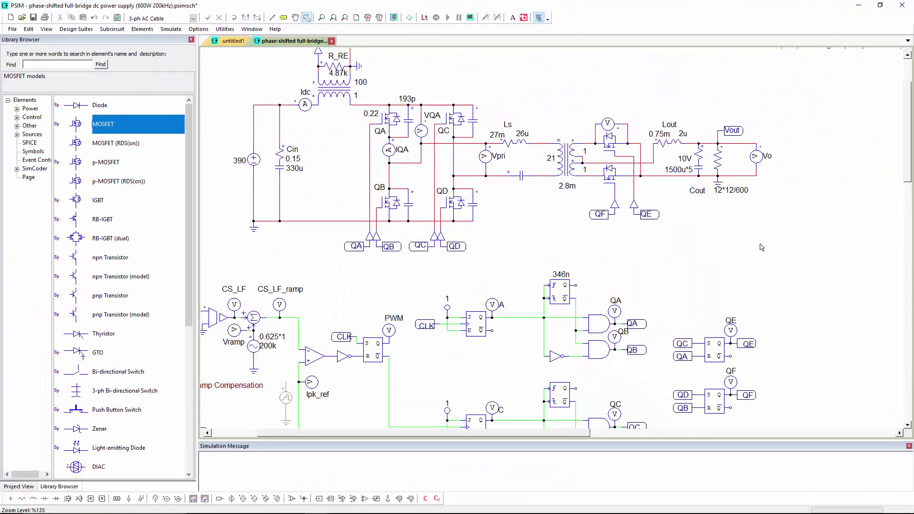
- Try moving the Vo voltage probe with its wires attached and return it to its original place at the output
left_click_drag(762, 247, 676, 291)
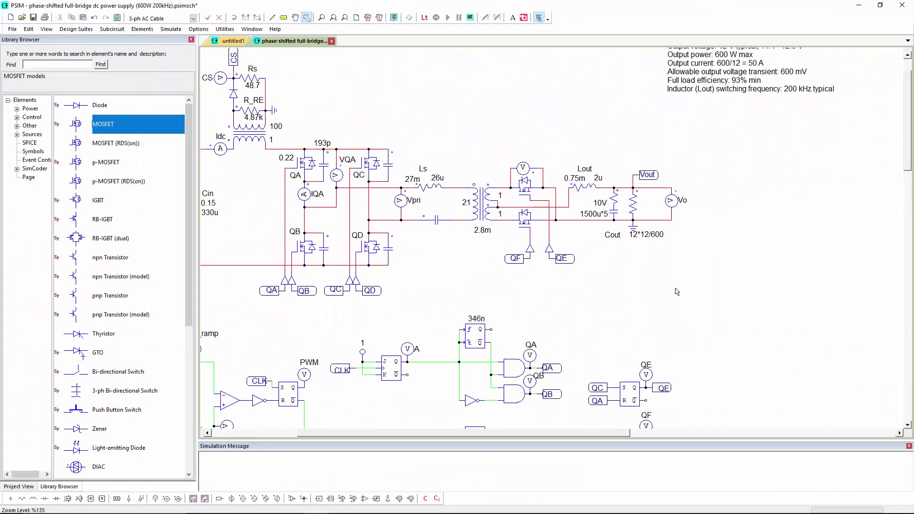
left_click(669, 203)
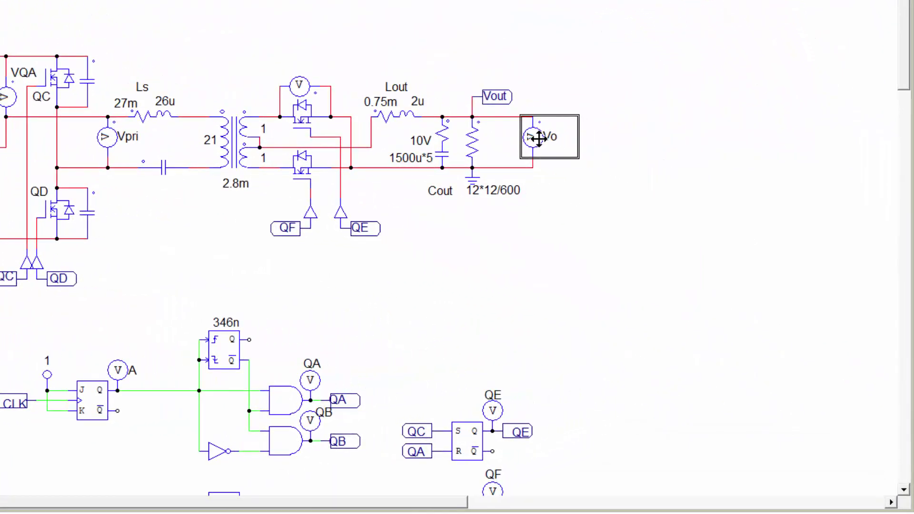
left_click_drag(675, 201, 731, 217)
left_click_drag(627, 166, 552, 148)
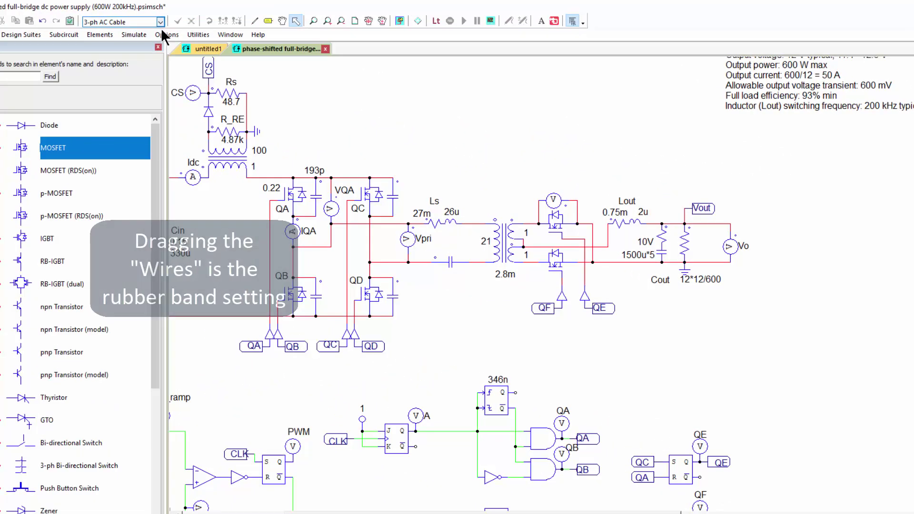
- Disable the rubber band in the general editing settings and enable the display grid and print page borders
left_click(164, 34)
left_click(176, 46)
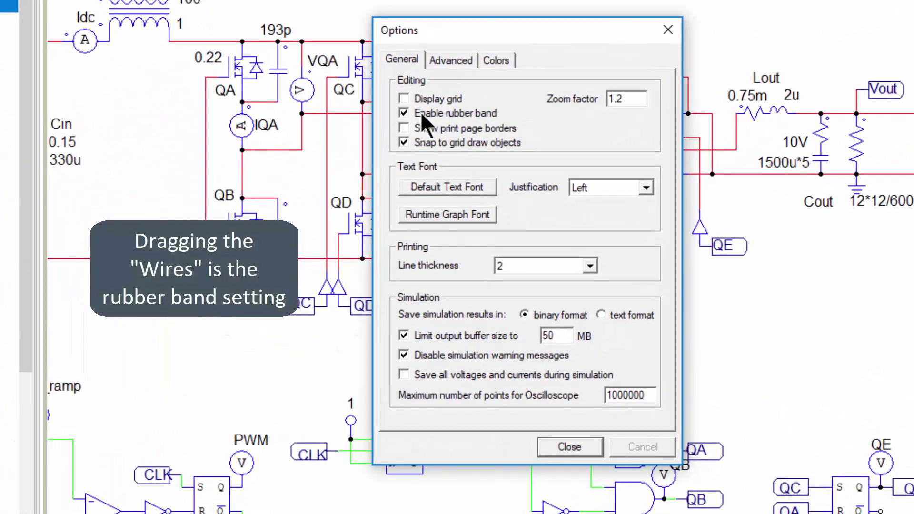
left_click(420, 111)
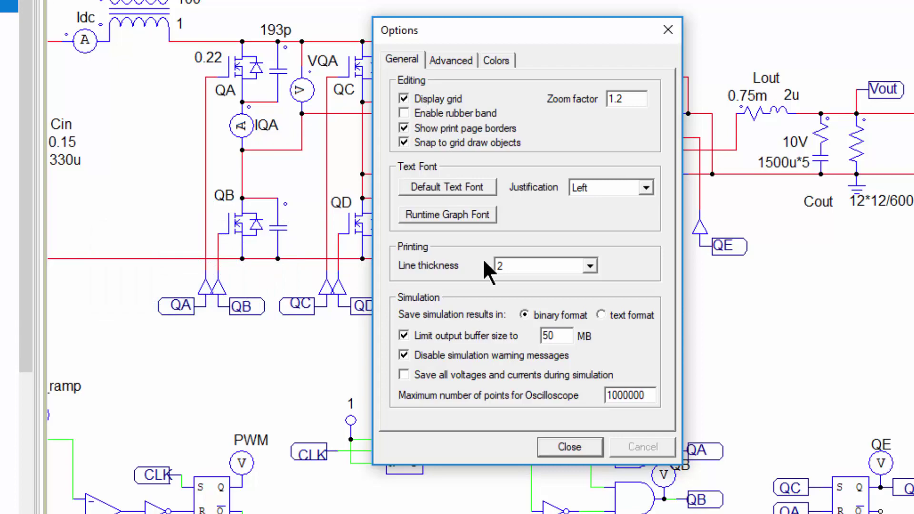
left_click(569, 446)
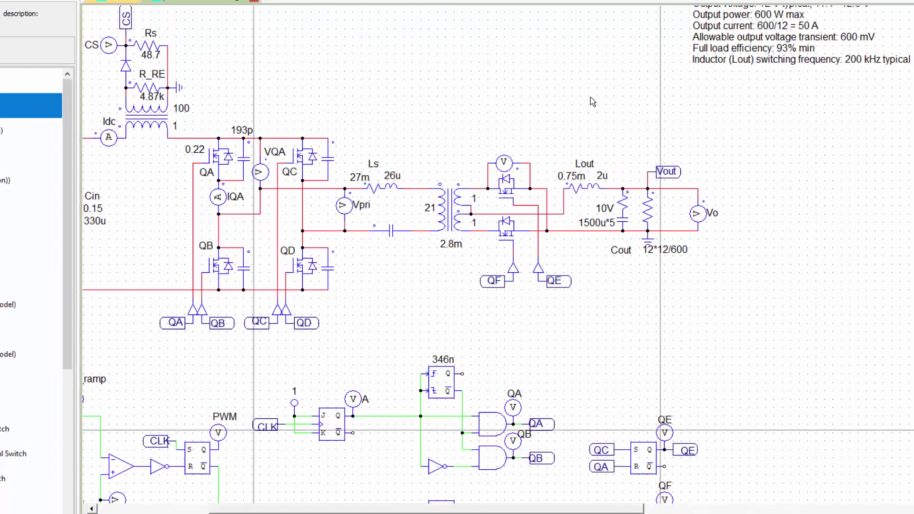
- Turn off the display grid and the print page borders in the general editing settings
left_click(85, 9)
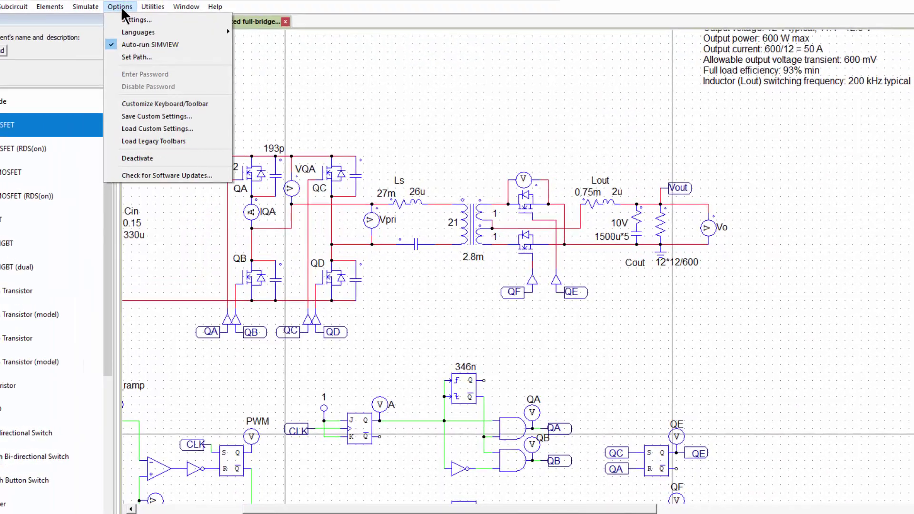
left_click(132, 15)
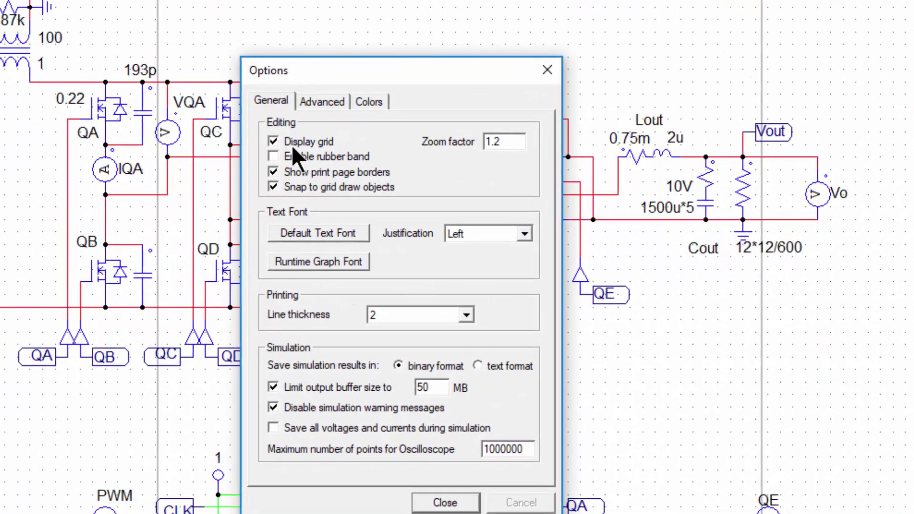
left_click(317, 156)
left_click(317, 156)
left_click(443, 502)
- Try moving the Vo voltage probe without its wires, and stretch it away from the load resistor with the rubber band temporarily on
mouse_move(811, 206)
left_mouse_down()
mouse_move(913, 215)
mouse_move(851, 192)
mouse_move(811, 201)
left_mouse_up()
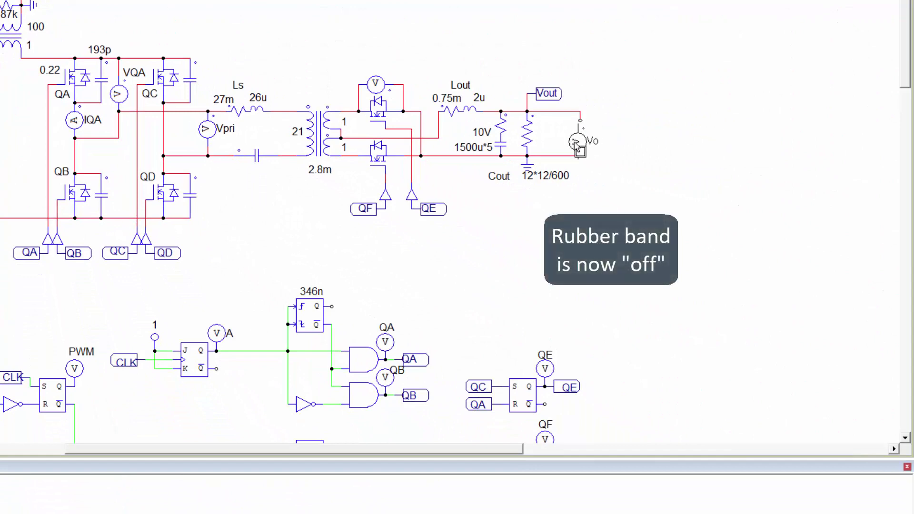
mouse_move(576, 143)
left_mouse_down()
mouse_move(728, 143)
mouse_move(563, 126)
mouse_move(579, 138)
left_mouse_up()
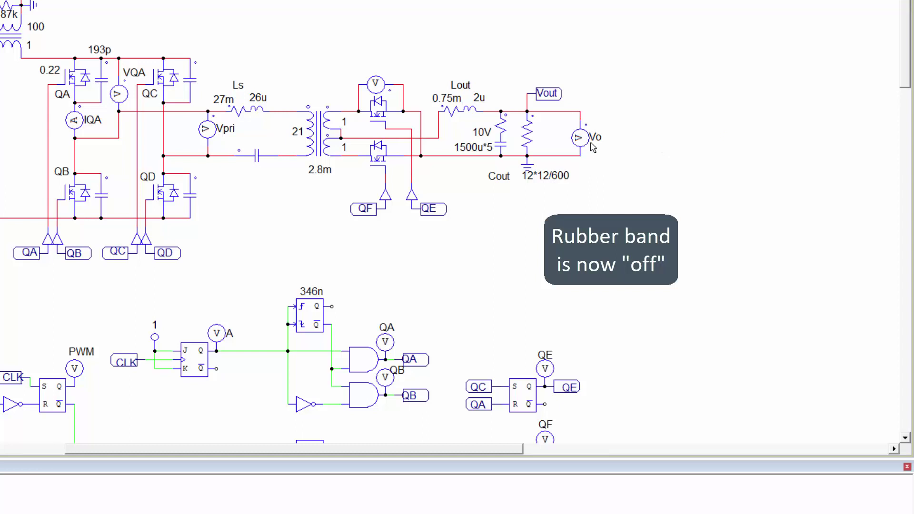
left_click(579, 138)
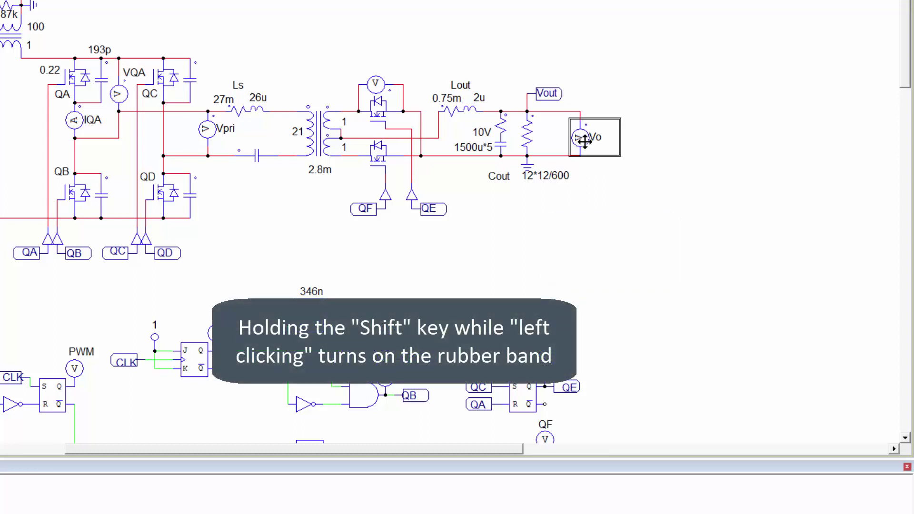
left_click_drag(585, 140, 693, 139)
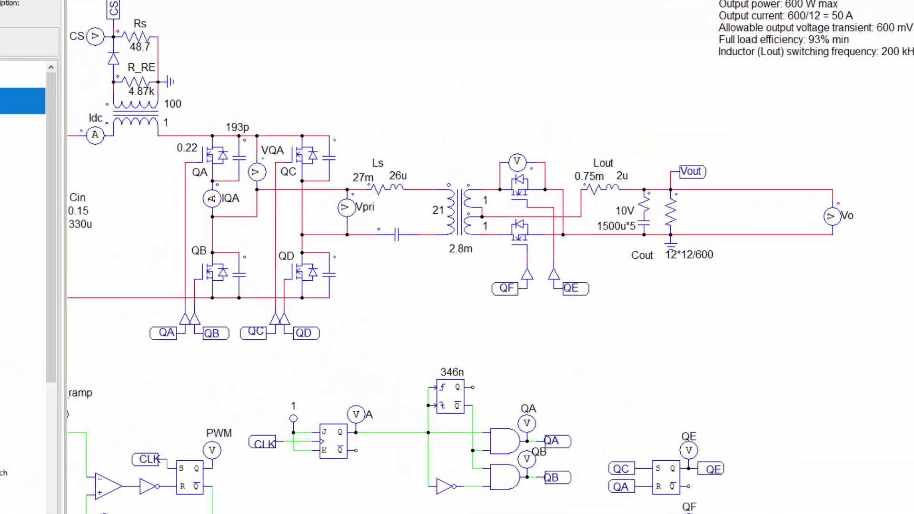
- Enable the rubber band in the general editing settings
left_click(187, 36)
left_click(198, 57)
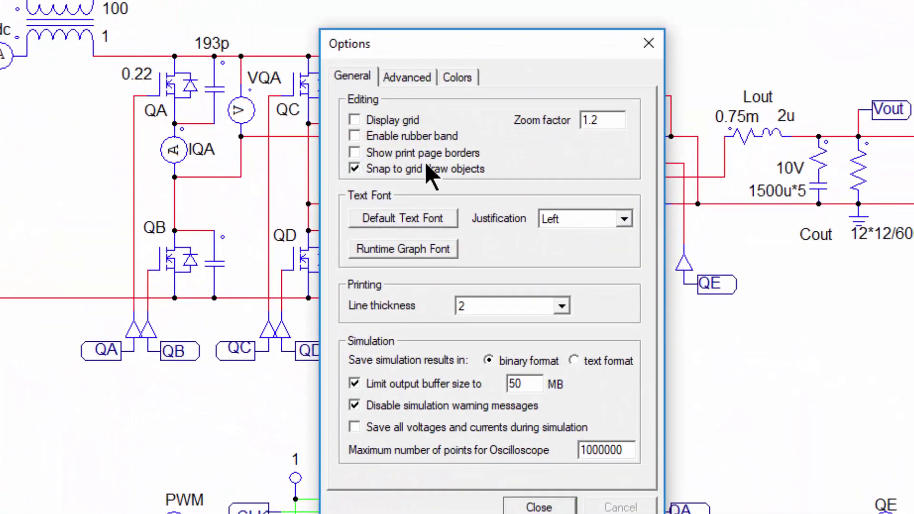
left_click(405, 136)
left_click(538, 507)
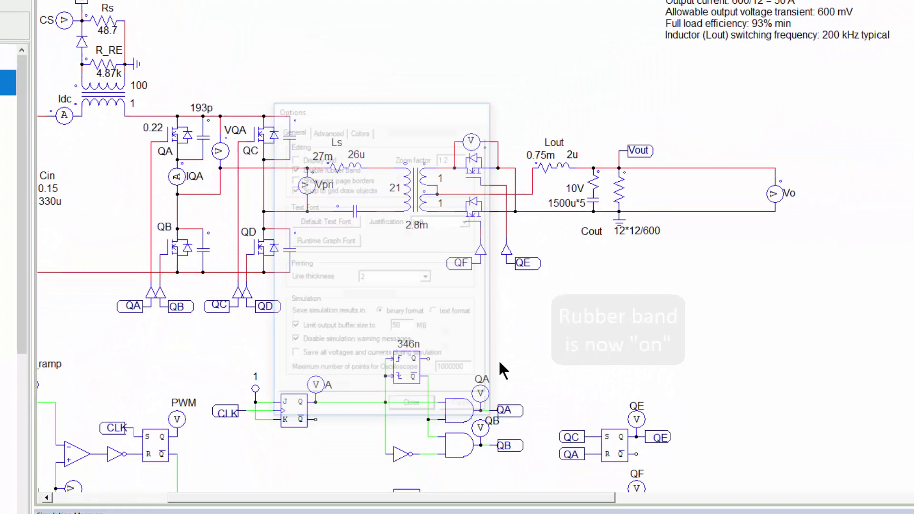
- Try moving the Vo probe with its wires, and pull it and the lower secondary MOSFET loose with the rubber band temporarily off
left_click_drag(724, 195, 625, 195)
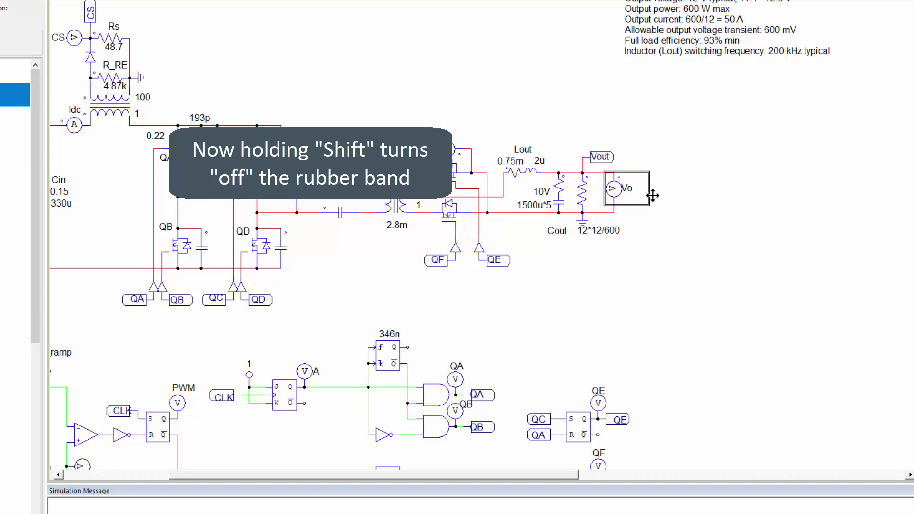
left_click(652, 195)
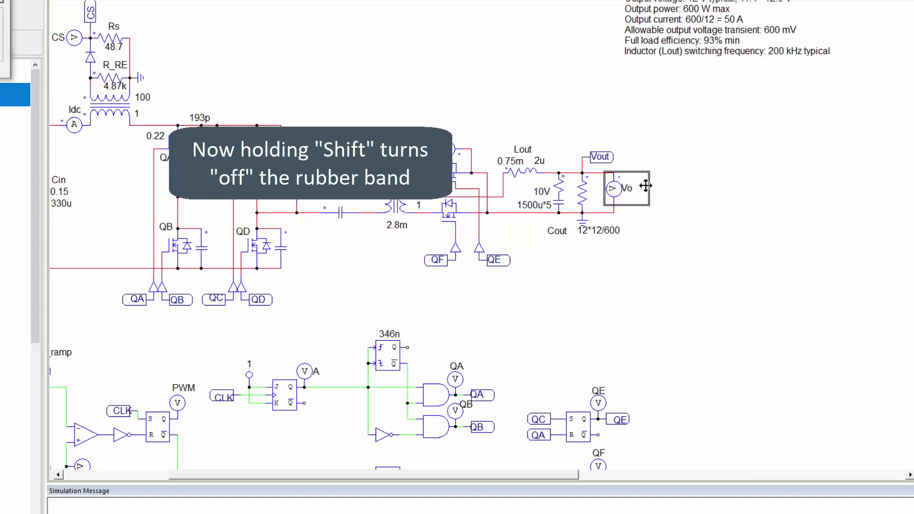
left_click_drag(613, 190, 755, 205)
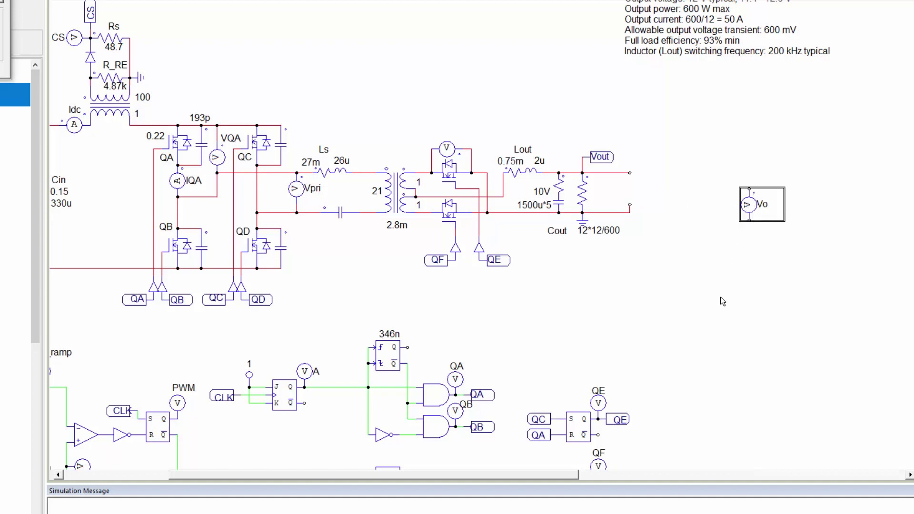
left_click(722, 301)
left_click_drag(455, 210, 662, 300)
left_click(723, 314)
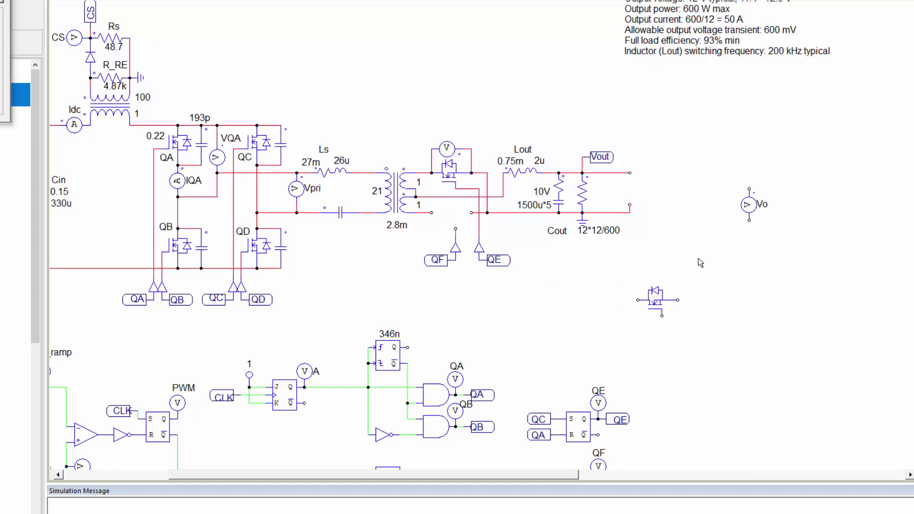
- Undo the moves of the lower secondary MOSFET and the Vo voltage probe
key("ctrl+z")
key("ctrl+z")
key("ctrl+z")
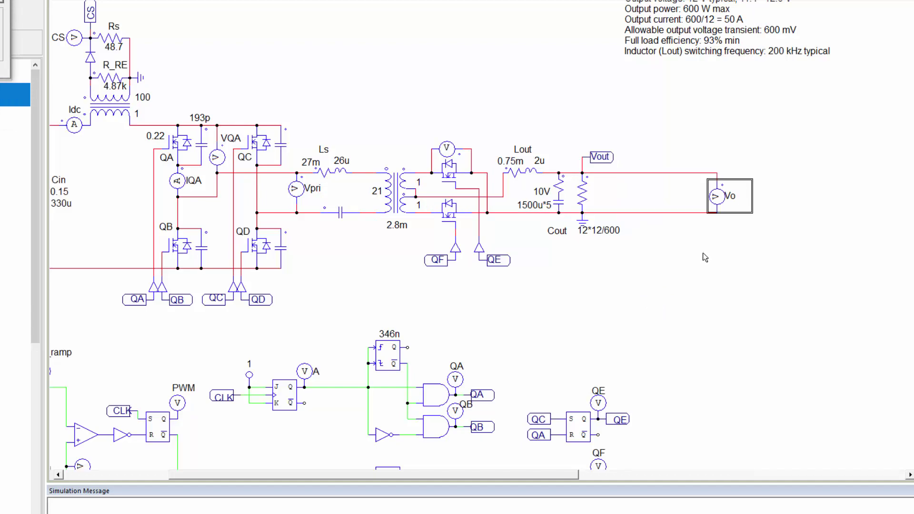
- Add a copy of the 12*12/600 load resistor in parallel beside the original at the output
left_click_drag(608, 270, 581, 227)
left_click_drag(451, 244, 535, 276)
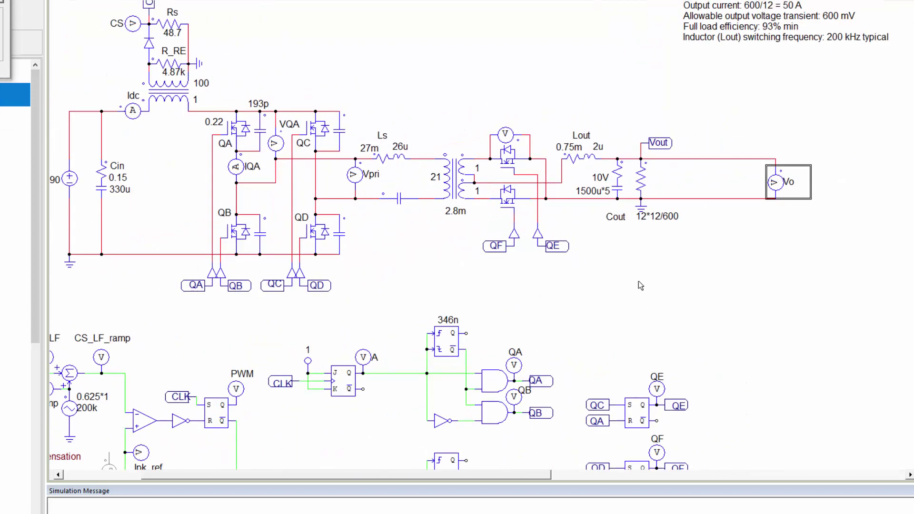
left_click(643, 186)
left_click(721, 286)
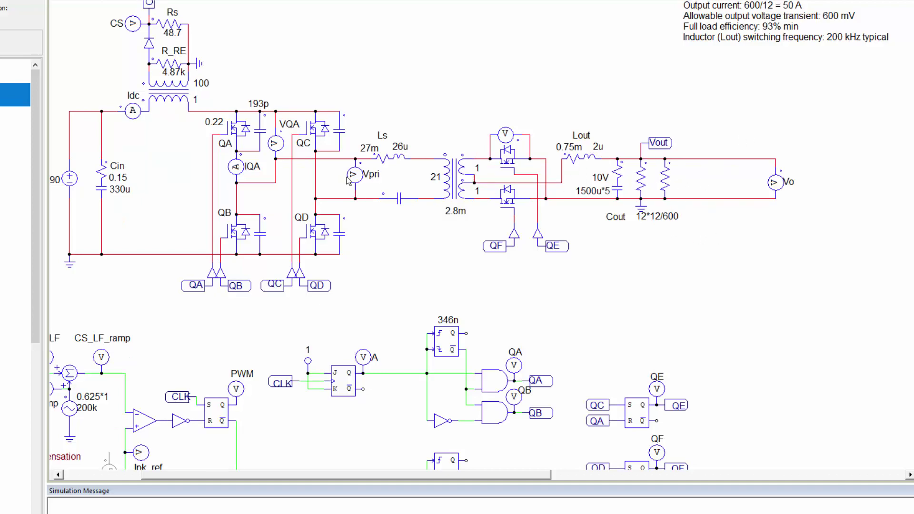
- Disable the original 12*12/600 load resistor and enable it again
left_click(644, 179)
key("ctrl+d")
left_click(714, 248)
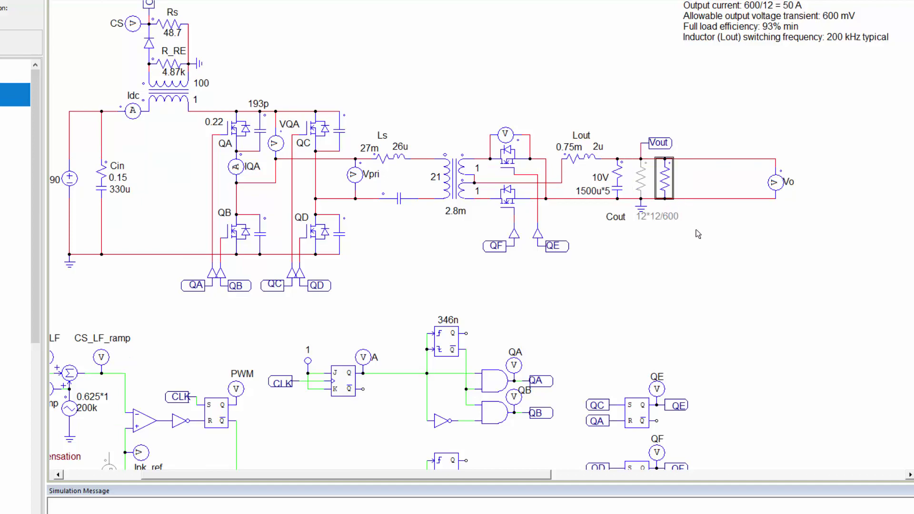
scroll(713, 242, "up", 3)
left_click_drag(704, 236, 519, 296)
left_click(478, 287)
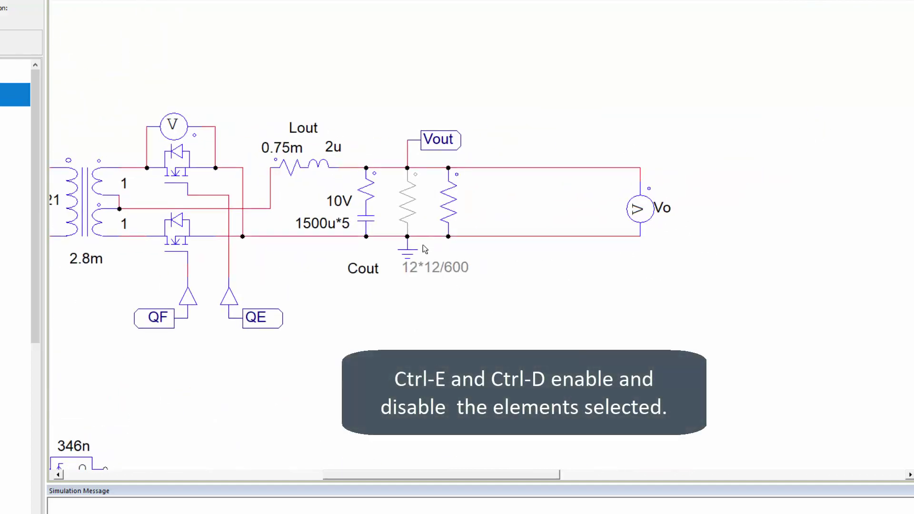
scroll(422, 245, "up", 2)
left_click(398, 187)
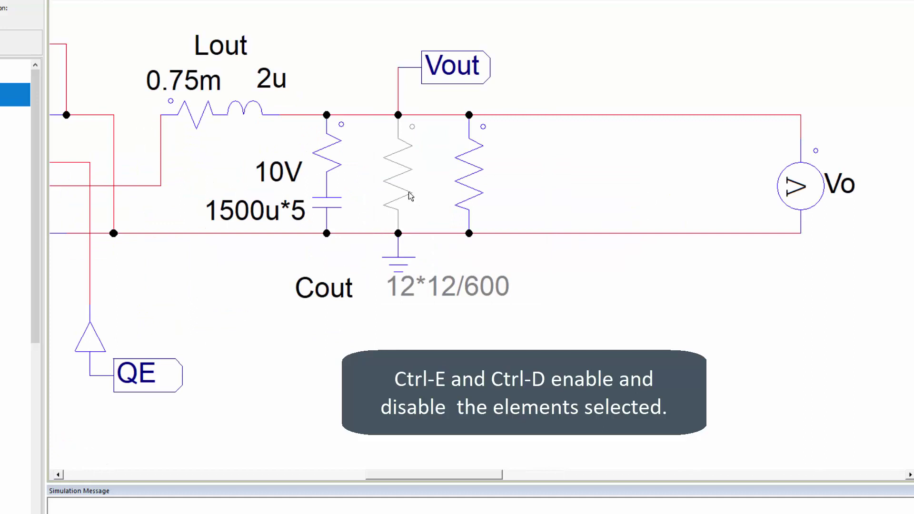
key("ctrl+e")
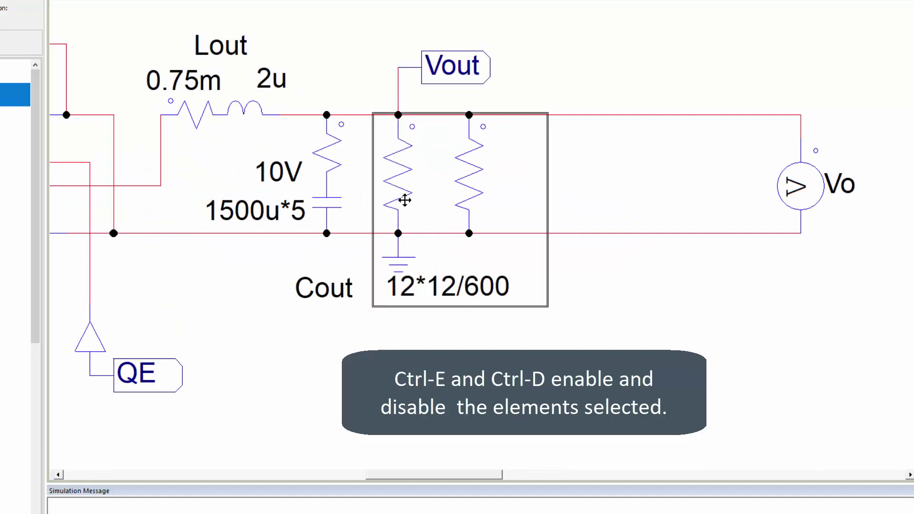
- Disable the copied load resistor at the output
left_click(495, 215)
left_click(473, 197)
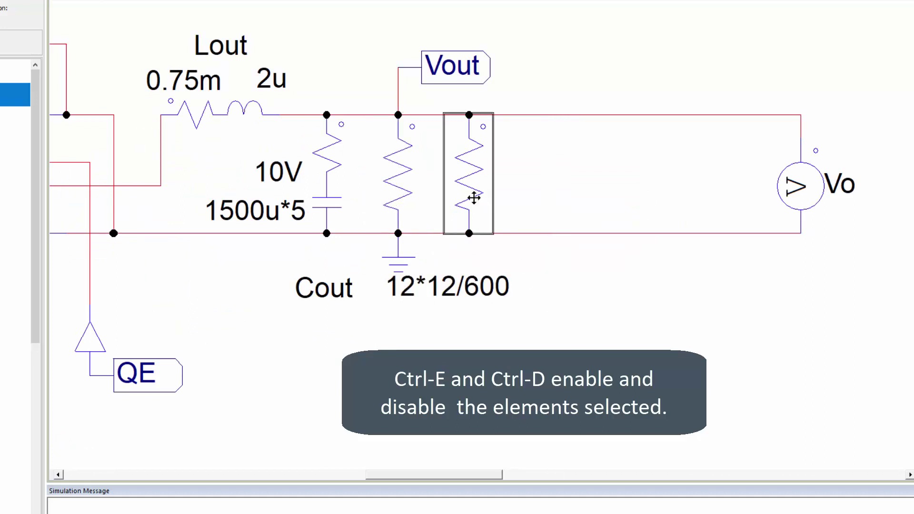
key("ctrl+d")
left_click(584, 265)
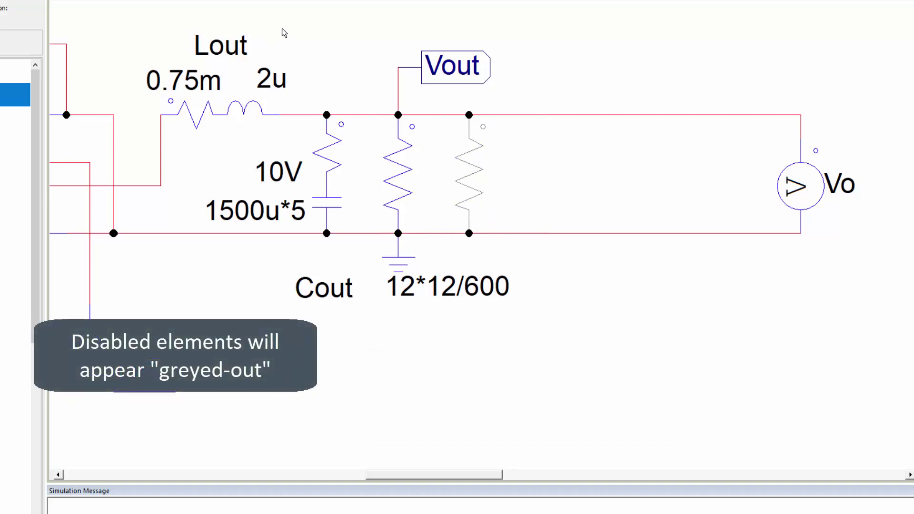
- Select the output filter and load elements together, switch them between enabled and disabled, and leave them enabled
left_click_drag(202, 42, 548, 308)
key("ctrl+e")
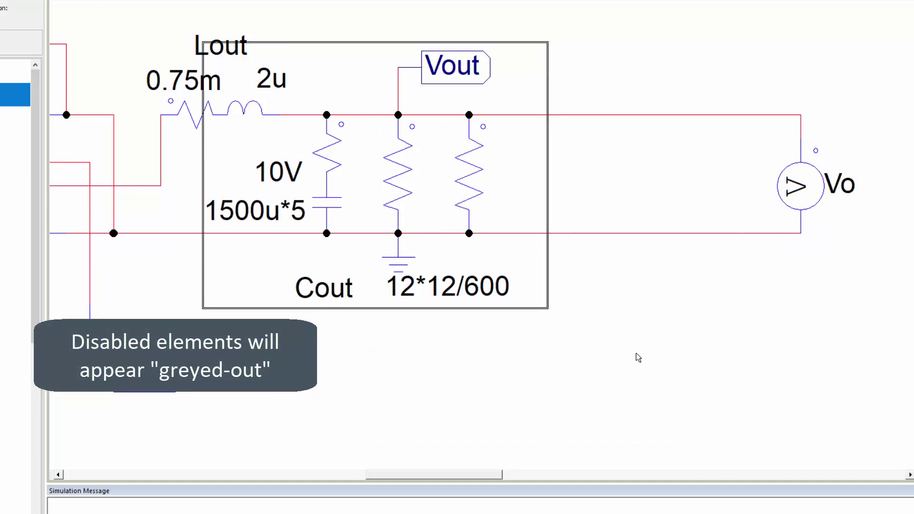
key("ctrl+d")
key("ctrl+e")
left_click(630, 357)
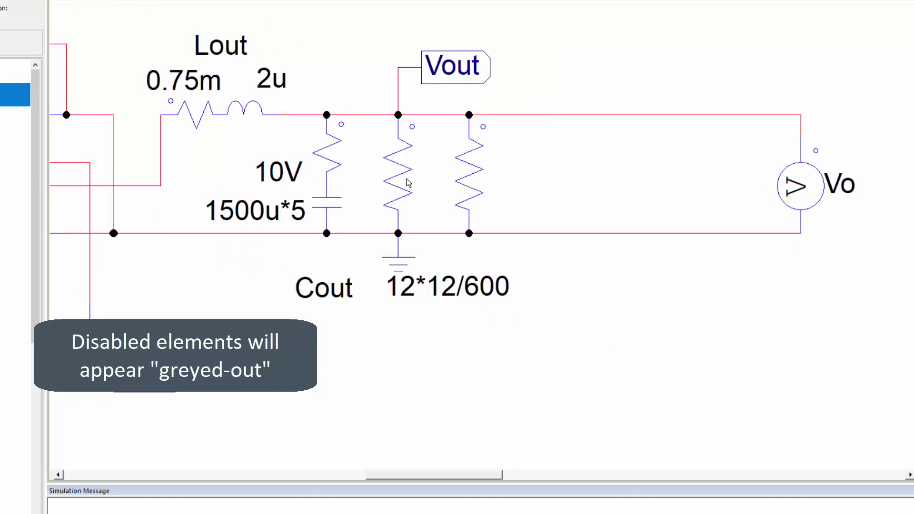
left_click(393, 169)
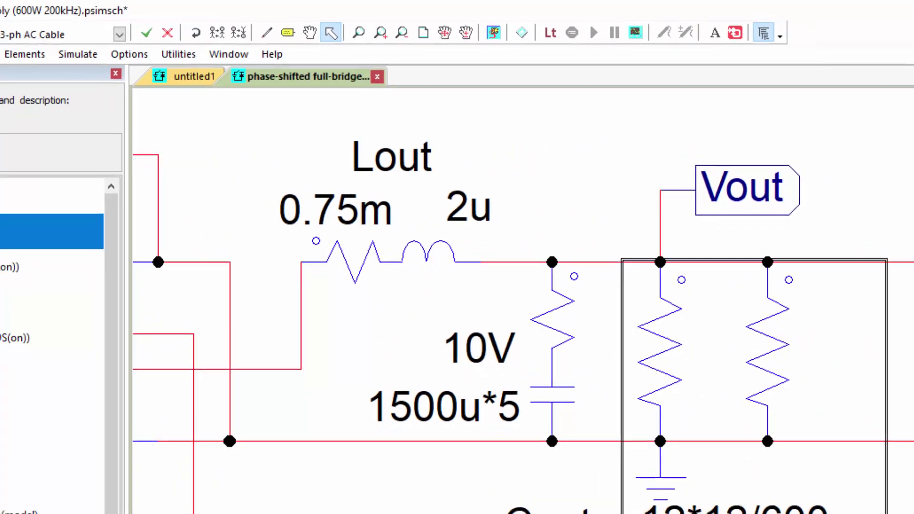
left_click(524, 484)
- Place an IGBT from the element library in the empty area below the output stage
scroll(524, 484, "down", 5)
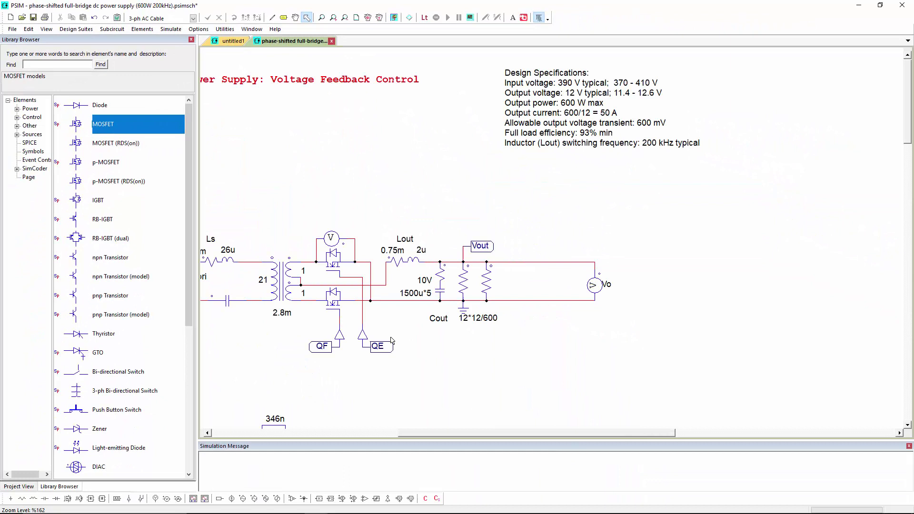
left_click_drag(427, 356, 521, 342)
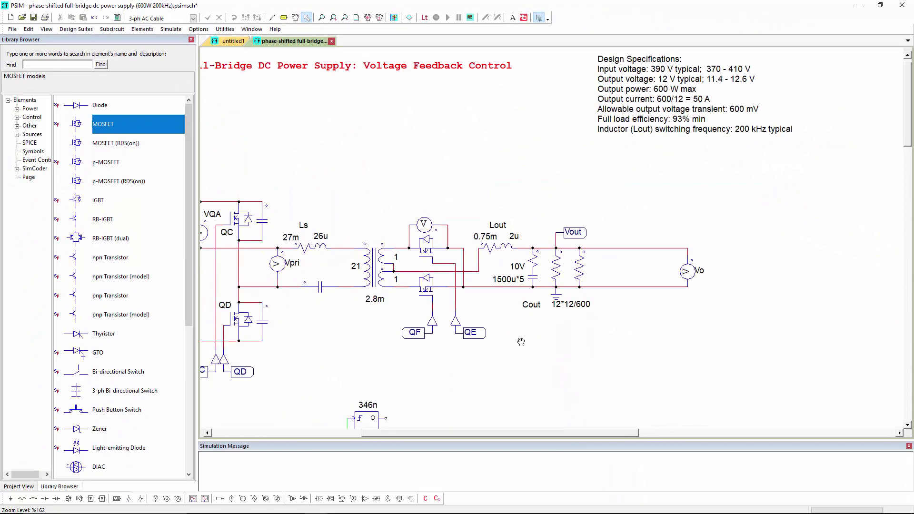
left_click_drag(509, 376, 523, 294)
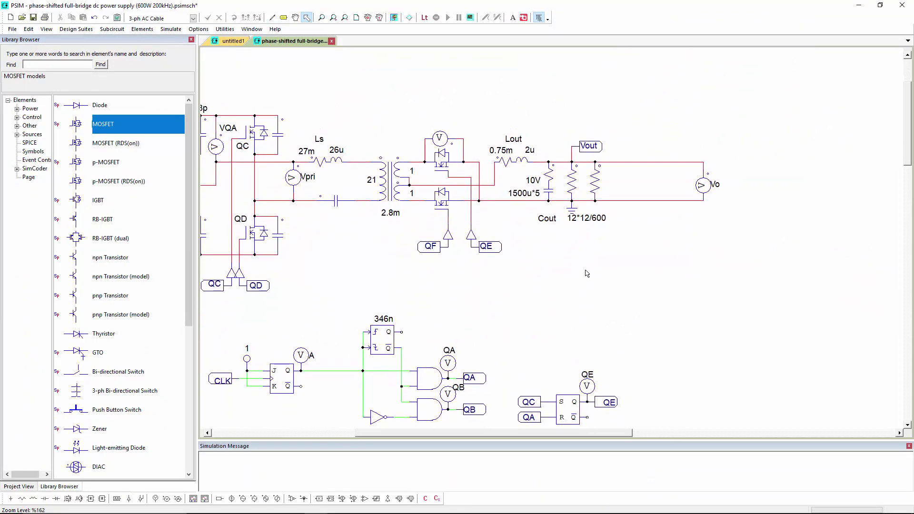
left_click(98, 199)
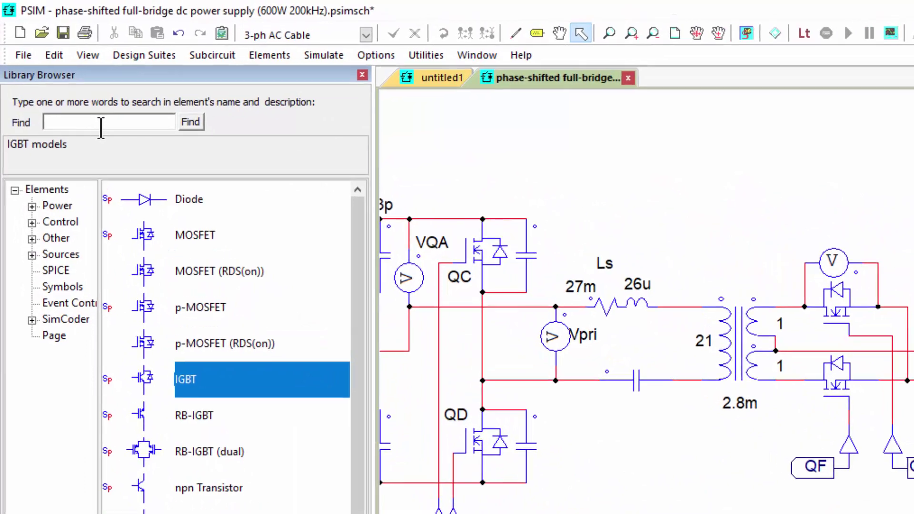
- Search the element library for "space" and place a Space Vector PWM block beside the IGBT
left_click(101, 122)
type("space")
left_click(229, 206)
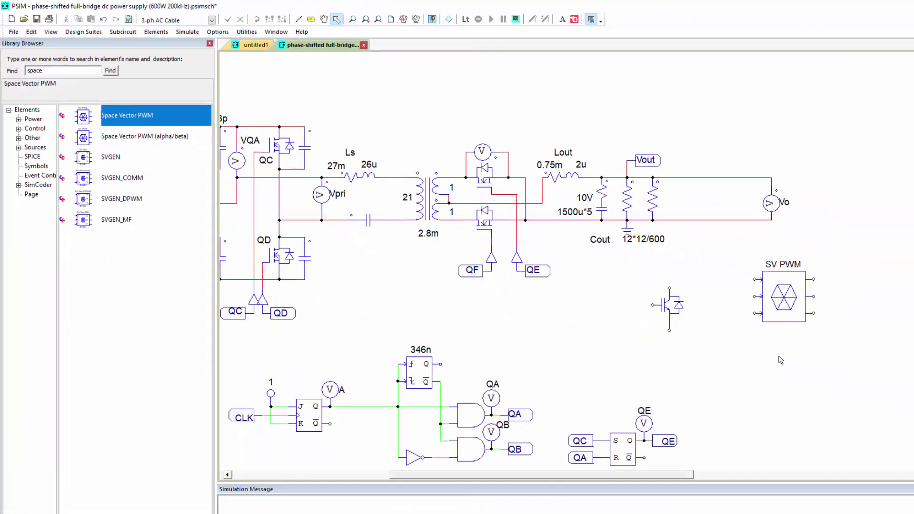
- Shift the Space Vector PWM block slightly and rotate it step by step back to its upright orientation
left_click(747, 318)
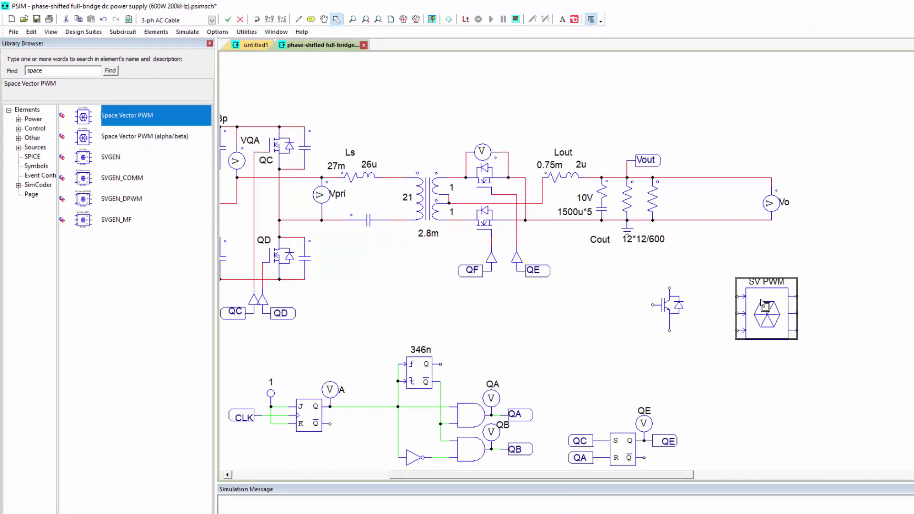
left_click(257, 19)
left_click(256, 19)
left_click(257, 19)
left_click(256, 19)
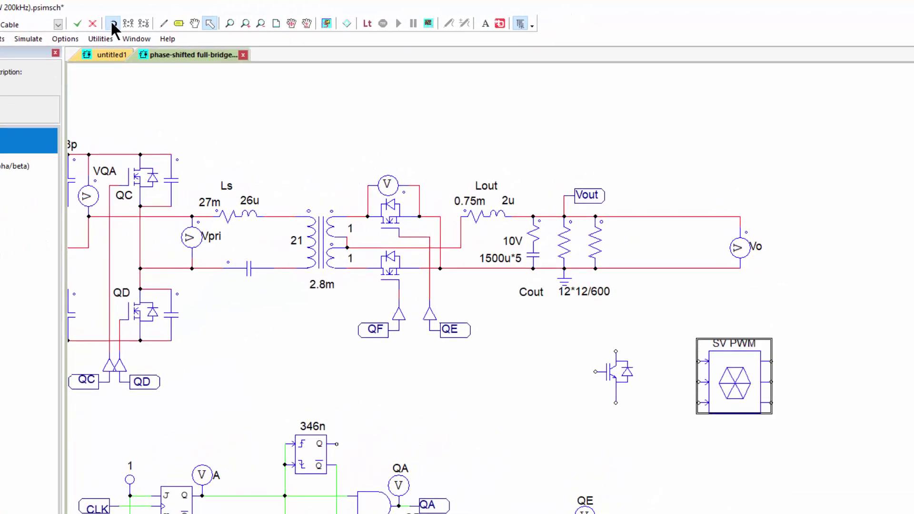
left_click(257, 19)
- Mirror the Space Vector PWM block so that its inputs face right, and move it next to the IGBT
left_click(119, 25)
left_click(128, 23)
left_click(143, 23)
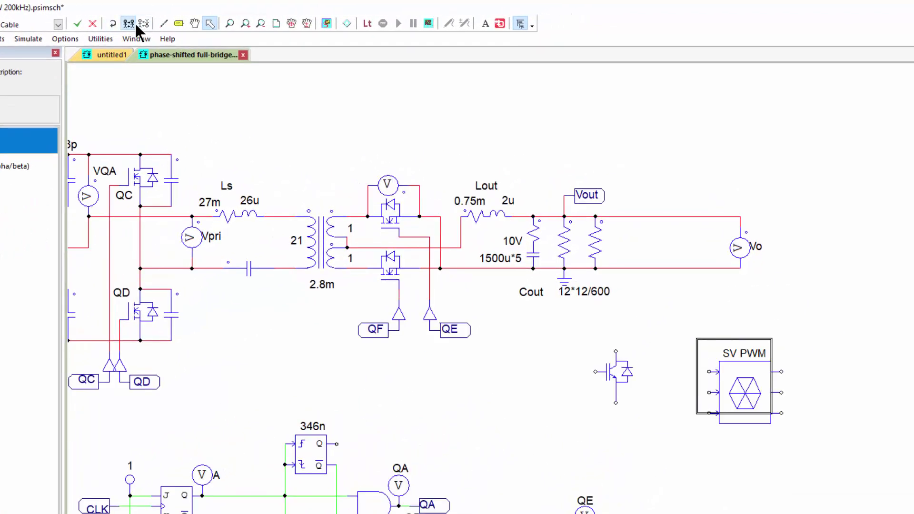
left_click(133, 24)
left_click(607, 396)
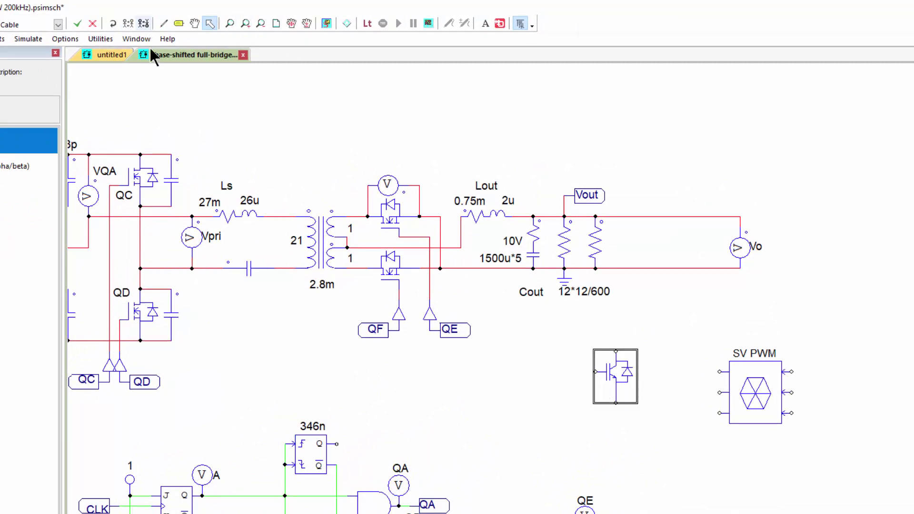
left_click_drag(761, 405, 699, 374)
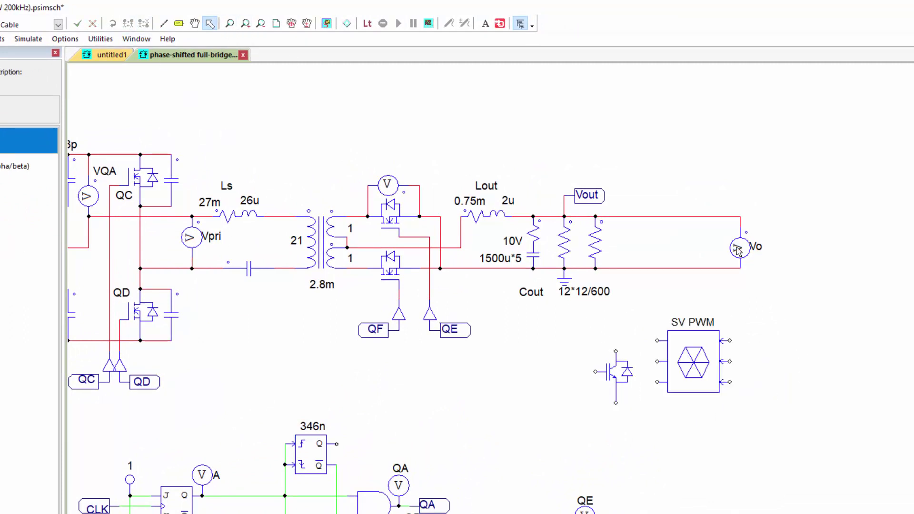
- Move the Vo voltage probe with its wires attached closer to the load resistors
left_click(736, 247)
left_click(829, 261)
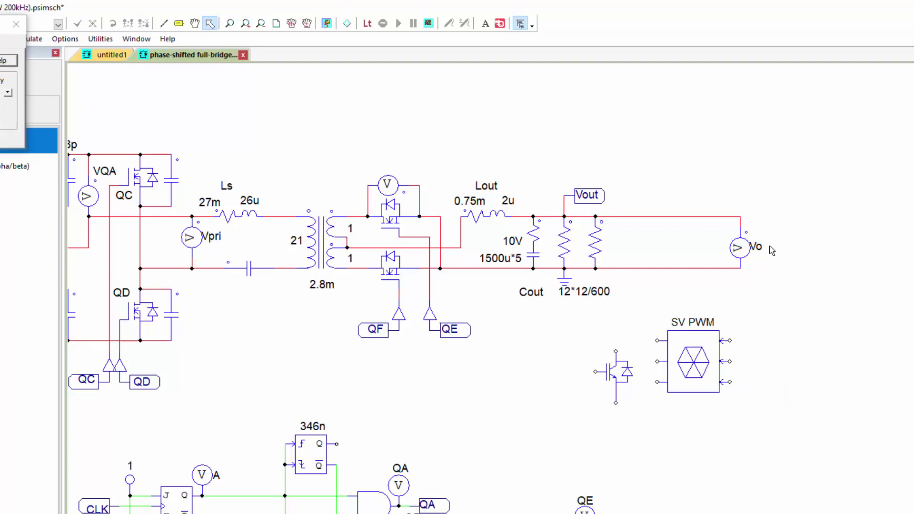
left_click(741, 252)
left_click_drag(742, 253, 682, 253)
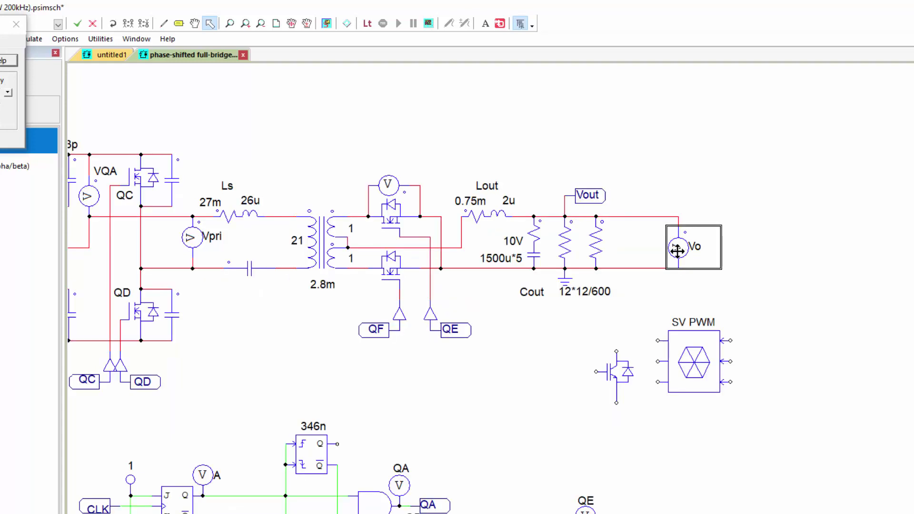
mouse_move(674, 252)
left_mouse_down()
mouse_move(865, 267)
mouse_move(679, 257)
left_mouse_up()
left_click(16, 23)
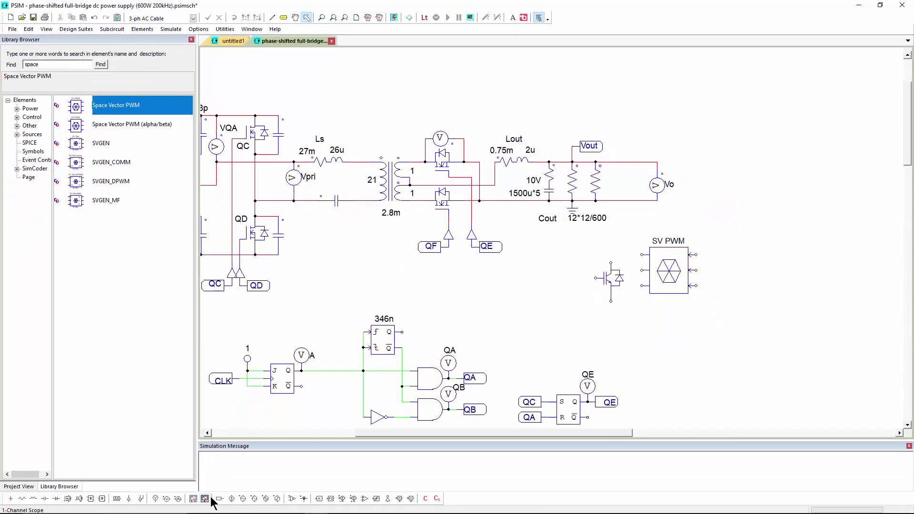
- Try rotating a Constant element before placing it and cancel the placement
left_click(220, 498)
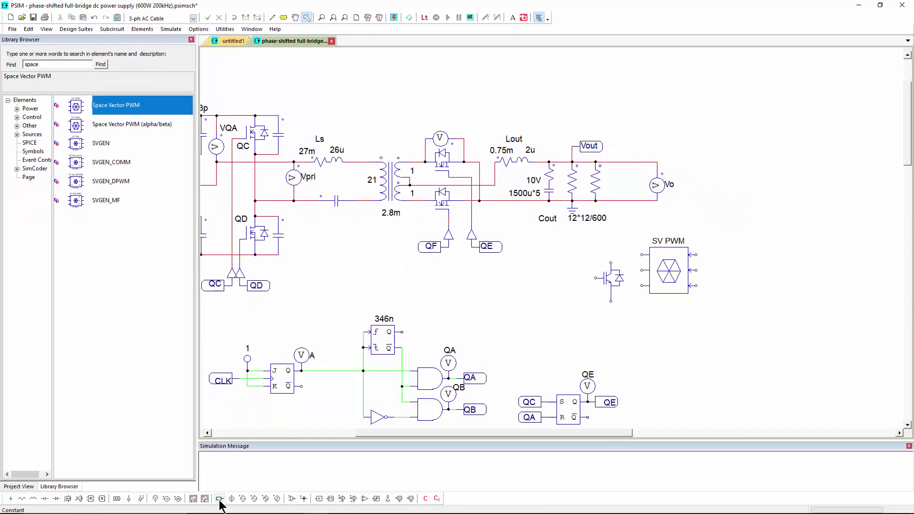
right_click(520, 295)
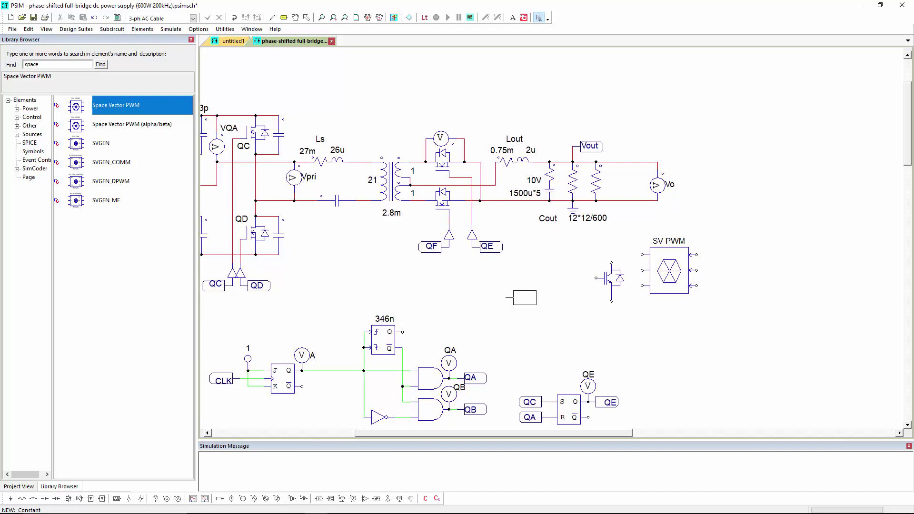
key("Escape")
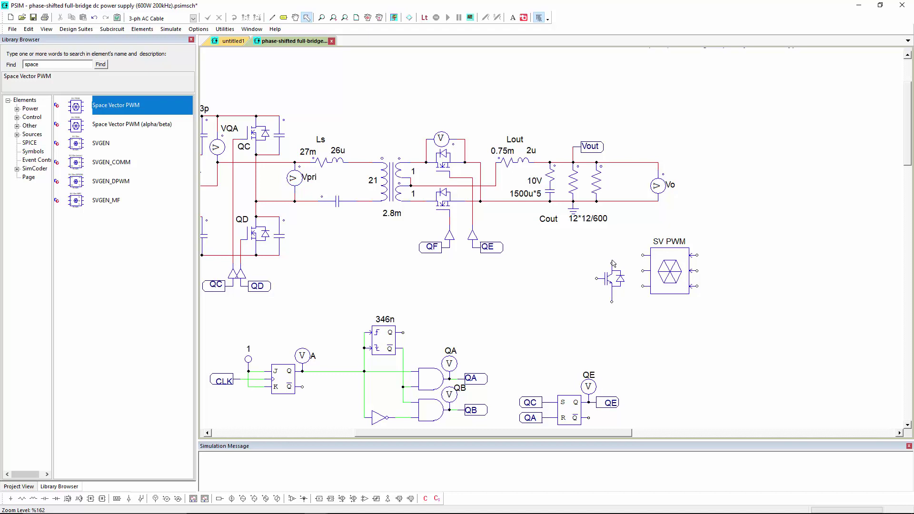
- Move the IGBT further left below the output stage and bring the Space Vector PWM block closer to it
left_click_drag(614, 263, 567, 258)
left_click(670, 271)
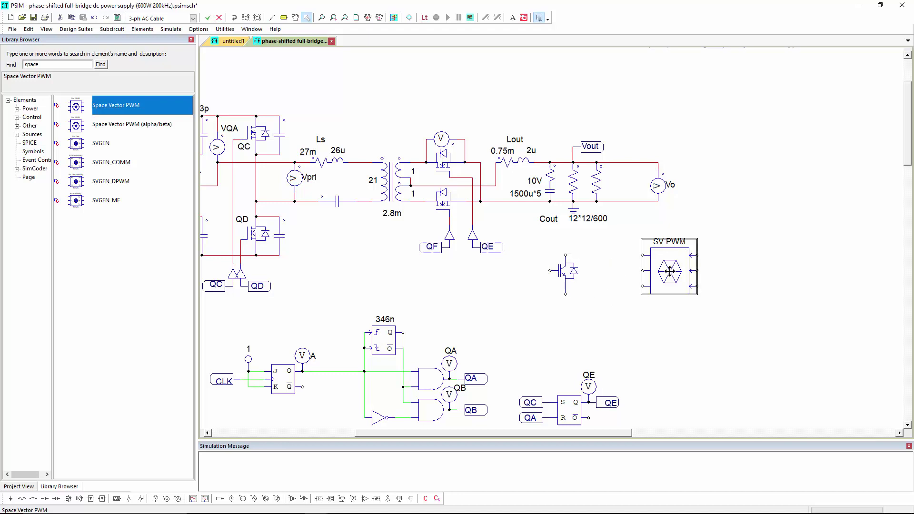
left_click_drag(669, 271, 639, 279)
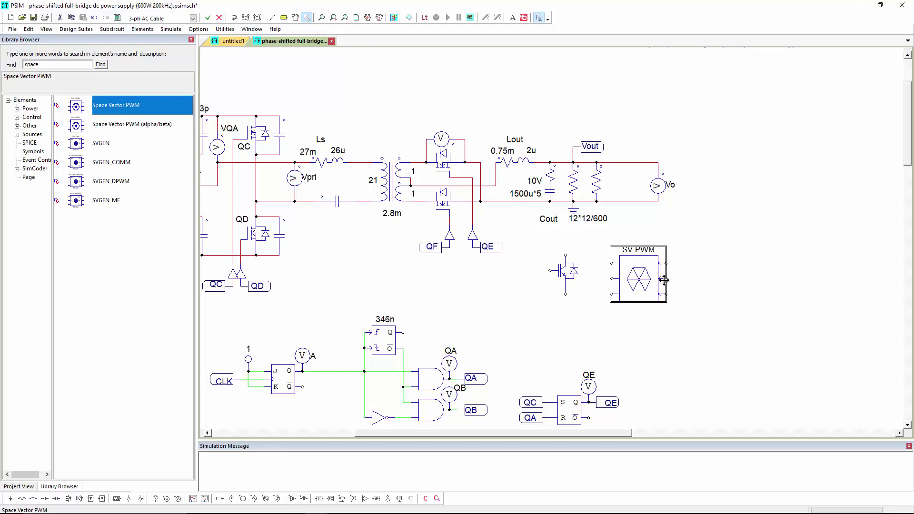